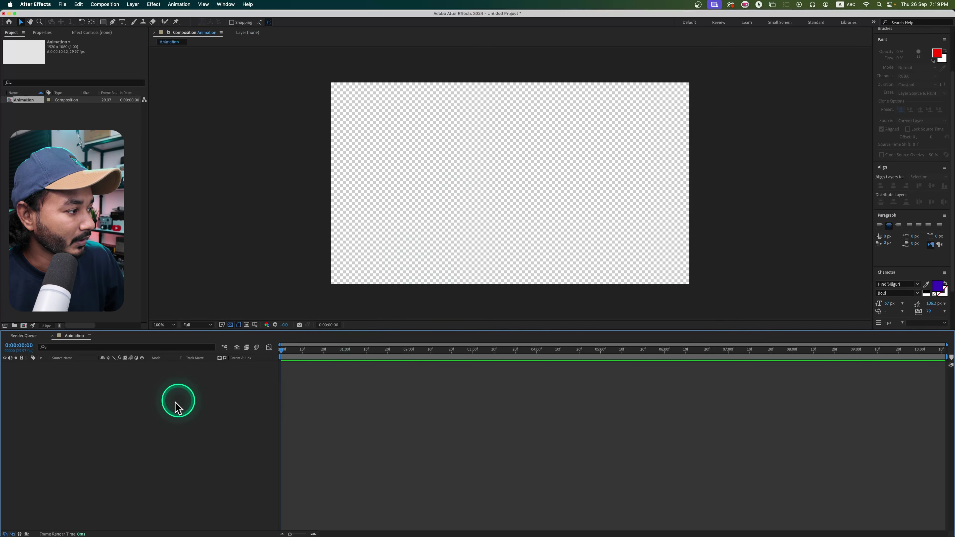
Create a composition-size solid background layer named BG with the near-white colour F0F0F0.
right_click(147, 395)
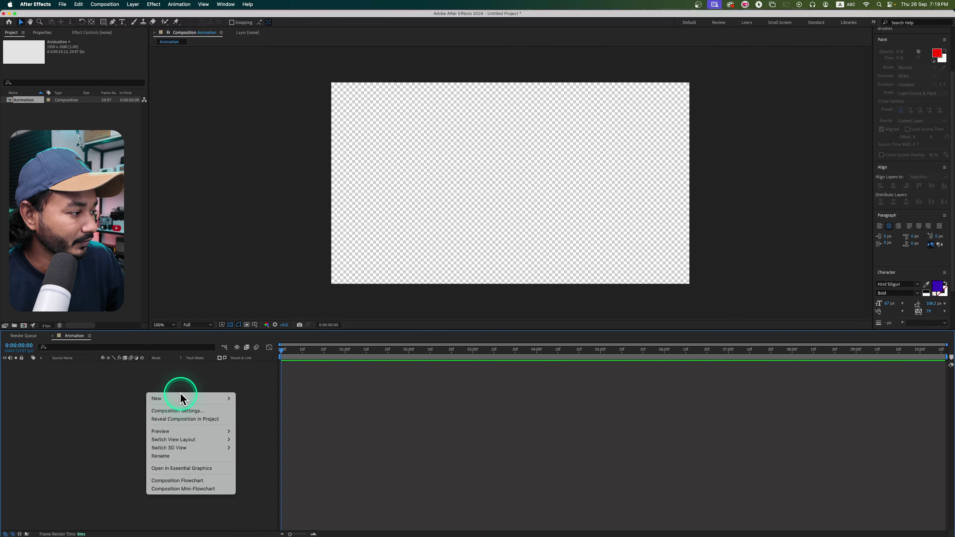
mouse_move(180, 400)
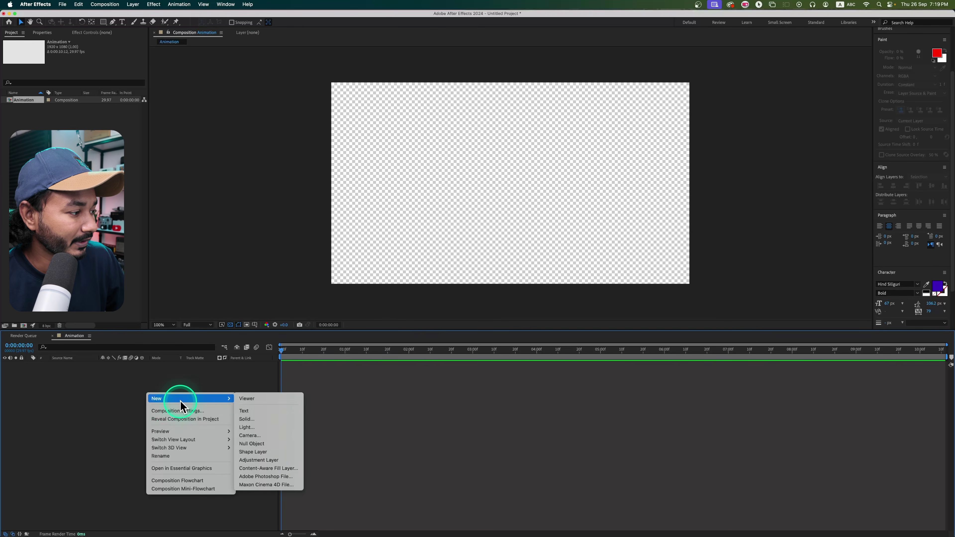
left_click(247, 419)
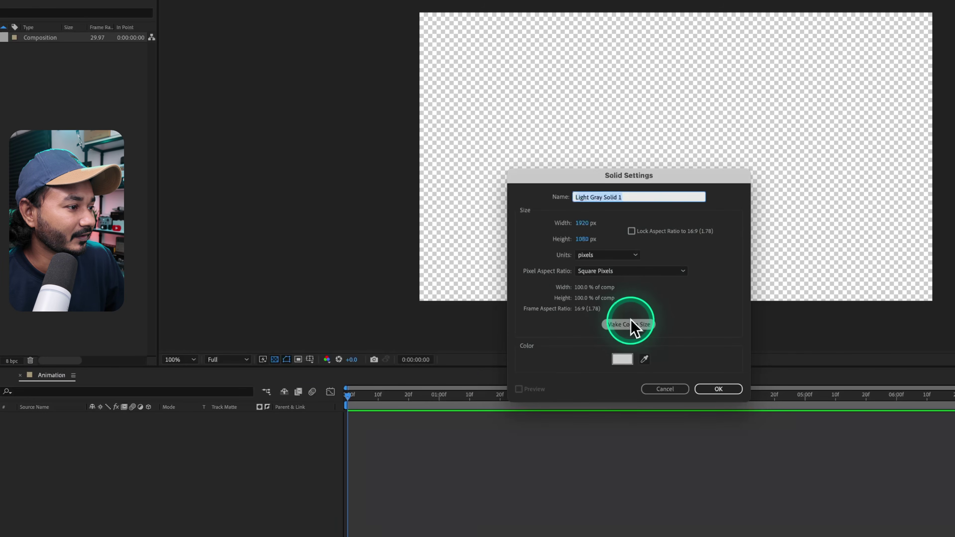
left_click(622, 359)
left_click_drag(324, 138, 319, 140)
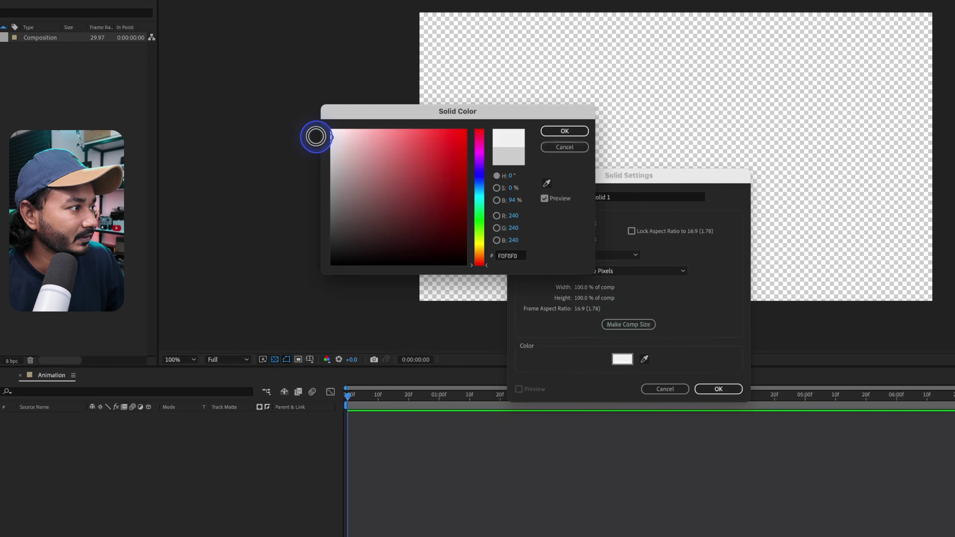
left_click(564, 131)
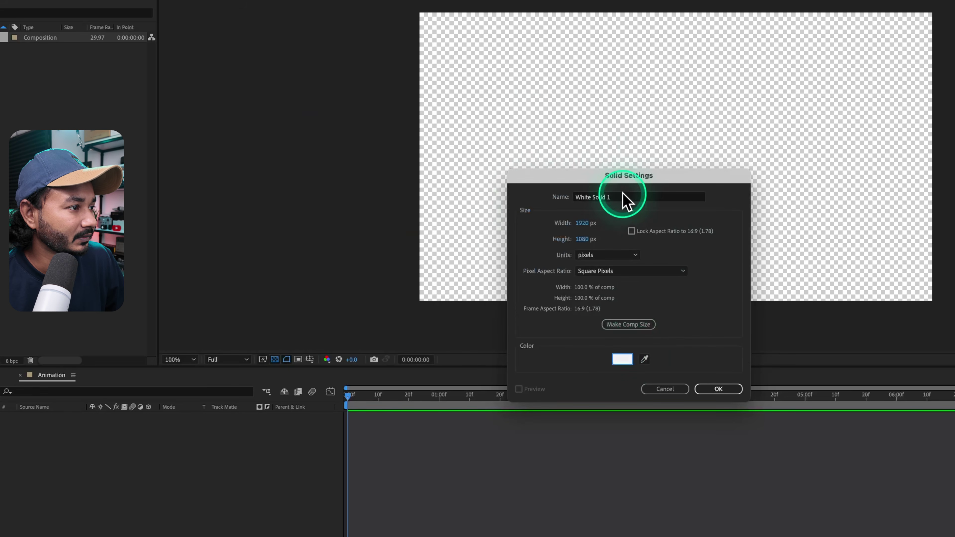
triple_click(621, 195)
type("B")
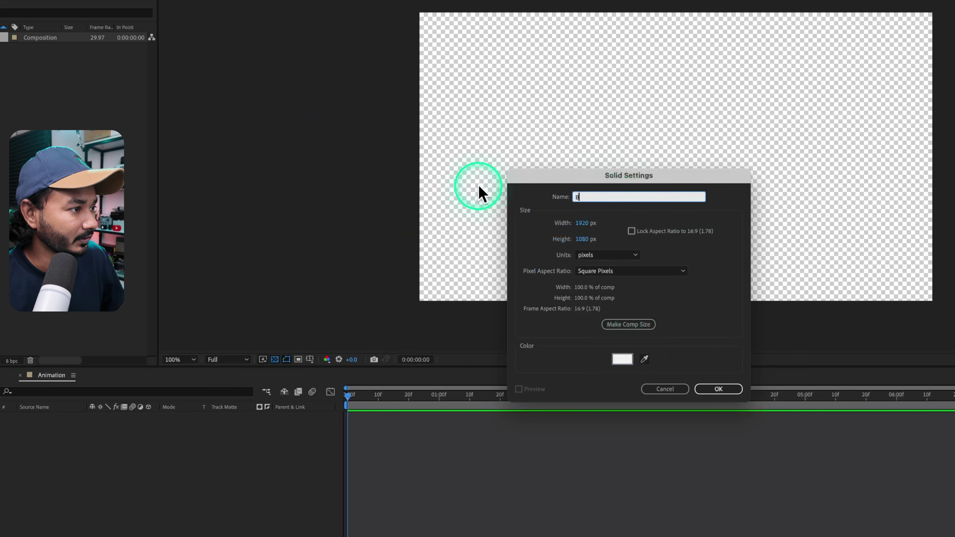
type("G")
left_click(731, 387)
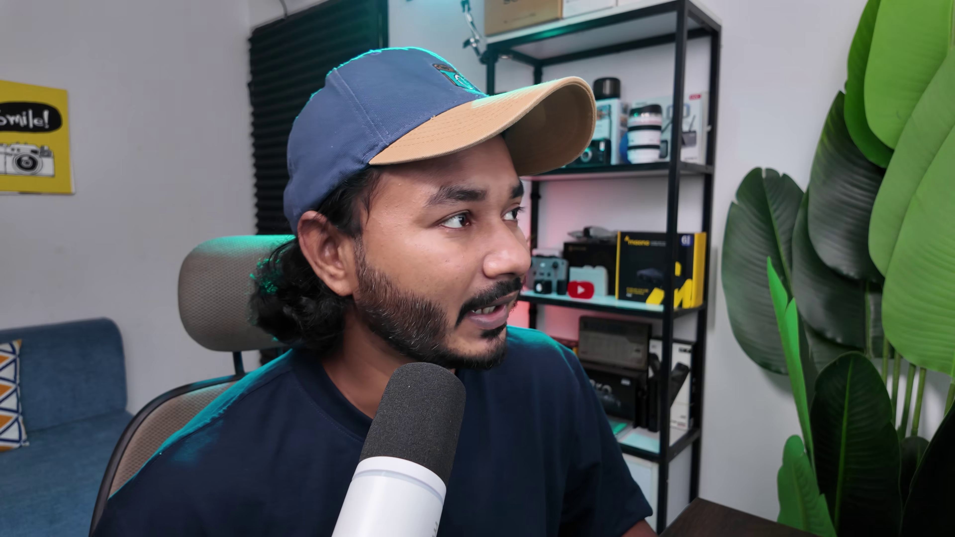
left_click(248, 318)
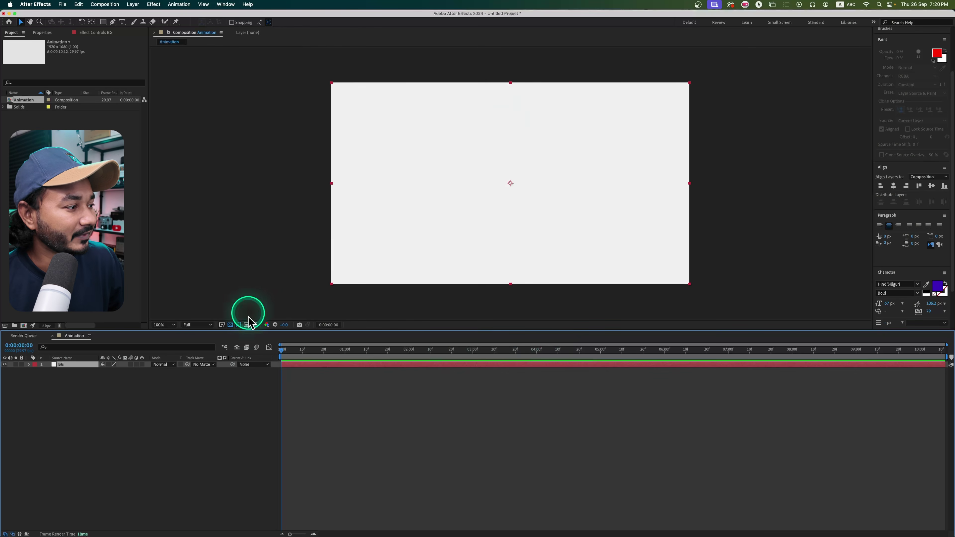
Add a text layer reading "AFTER EFFECTS" above the BG layer.
right_click(152, 405)
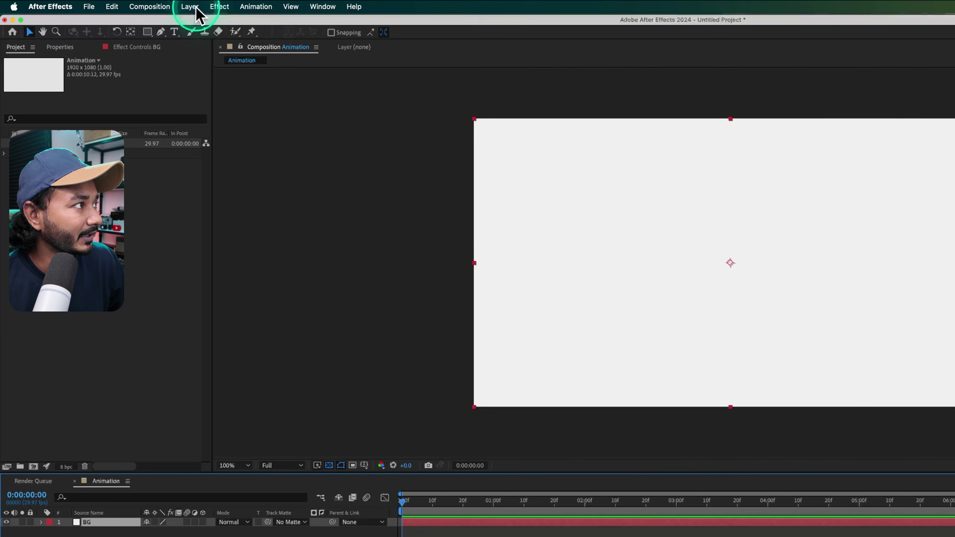
left_click(190, 6)
mouse_move(263, 22)
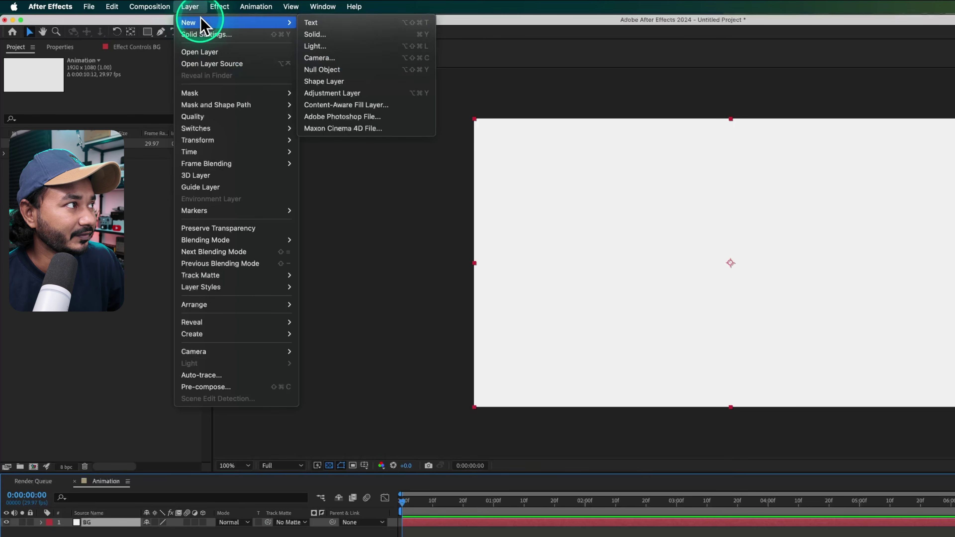
left_click(327, 22)
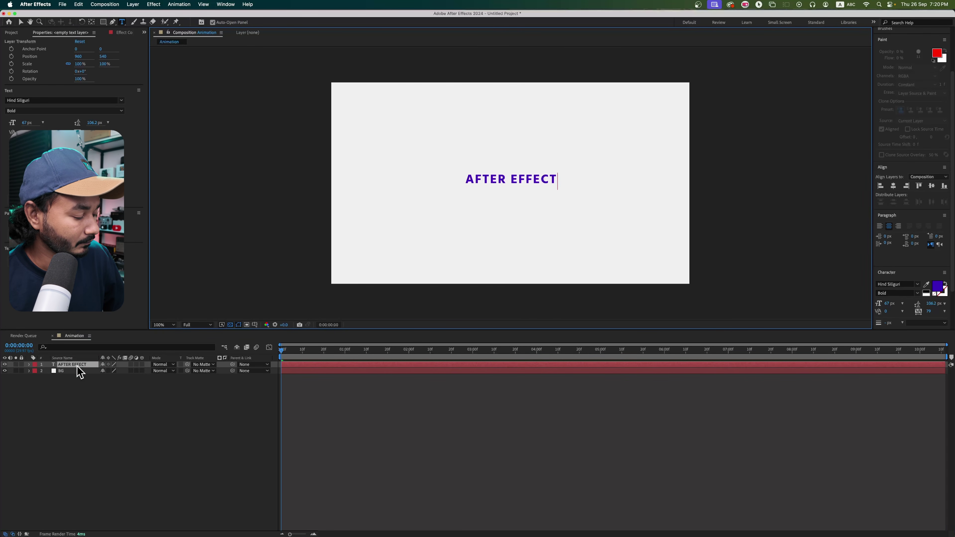
Recolour all of the AFTER EFFECTS text to dark grey 2A2A2A.
key("super+a")
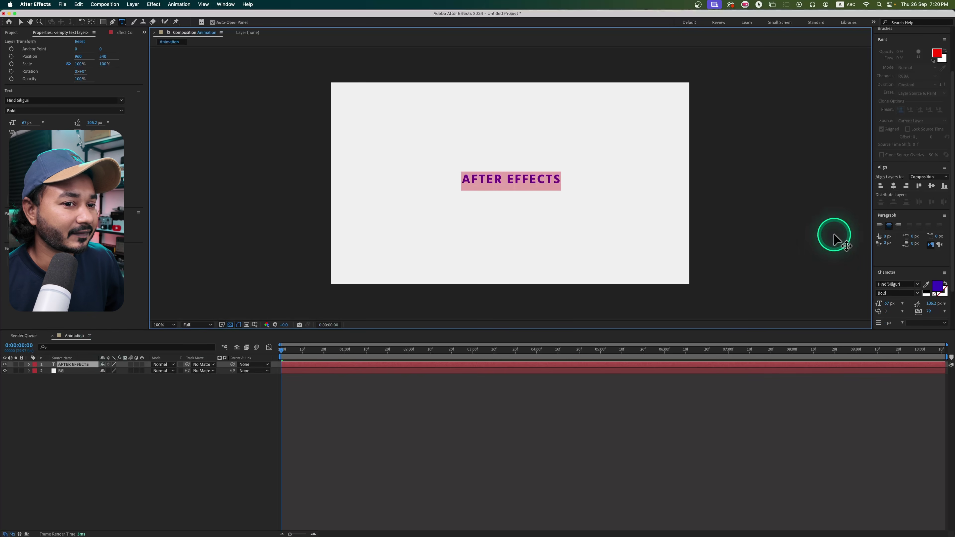
left_click(937, 287)
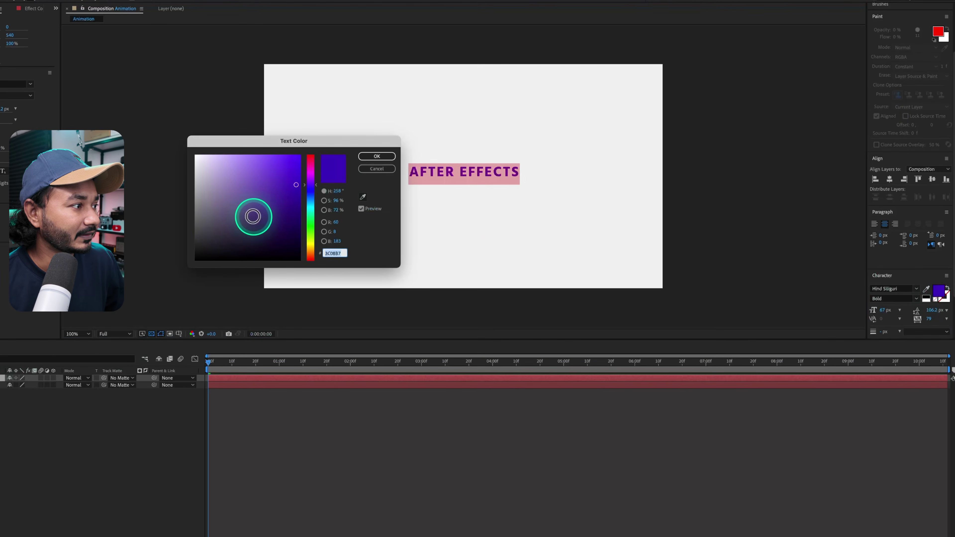
left_click_drag(260, 216, 184, 243)
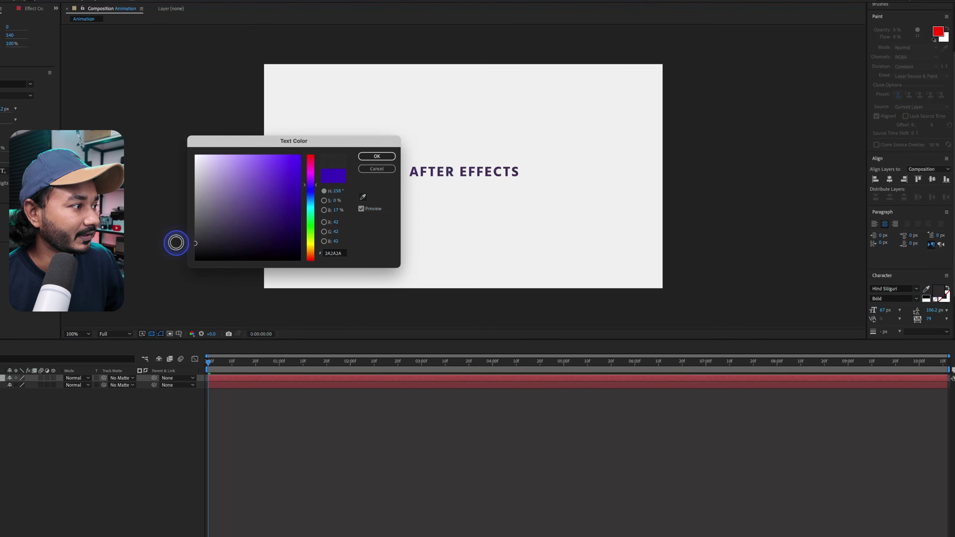
left_click(374, 157)
left_click(42, 412)
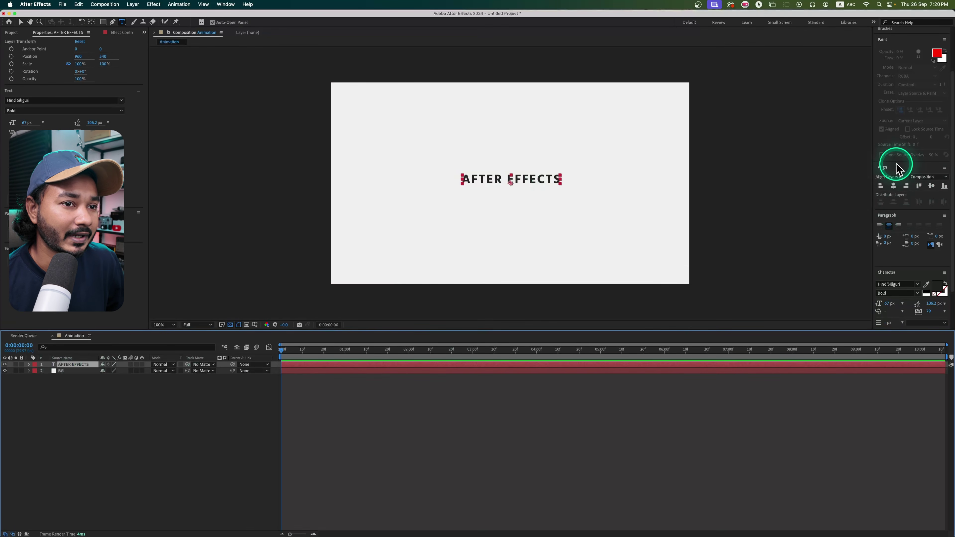
Centre the AFTER EFFECTS text horizontally and vertically in the composition and centre its anchor point on the text.
left_click(898, 167)
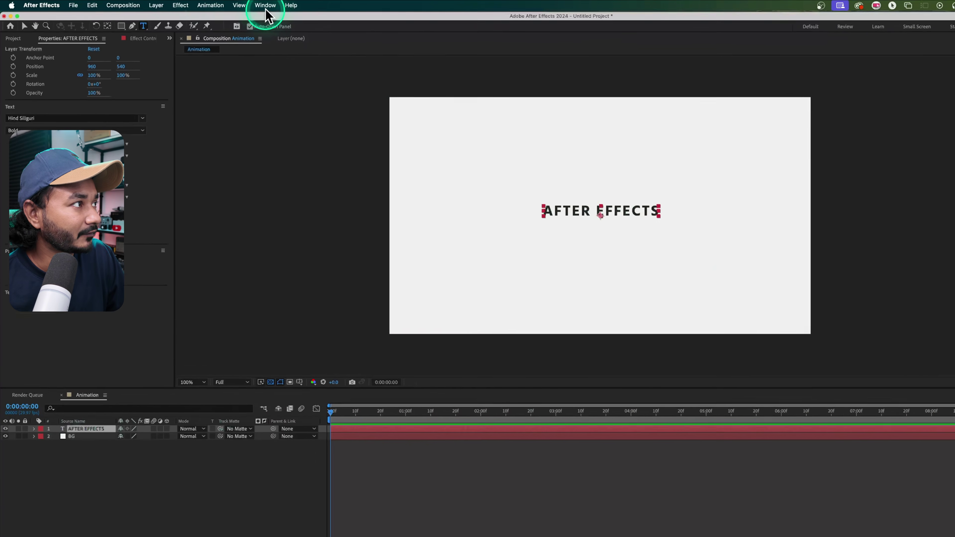
left_click(227, 5)
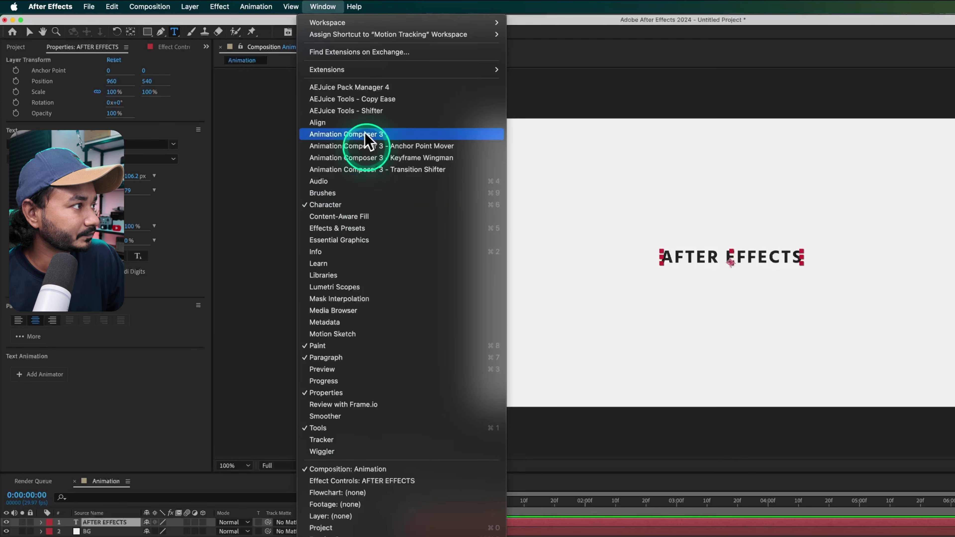
left_click(345, 122)
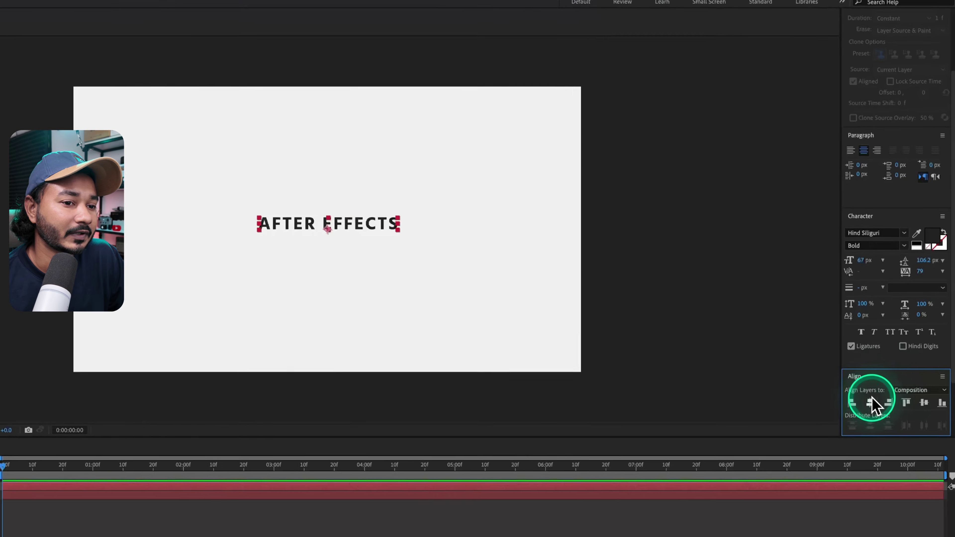
left_click(864, 427)
left_click(922, 426)
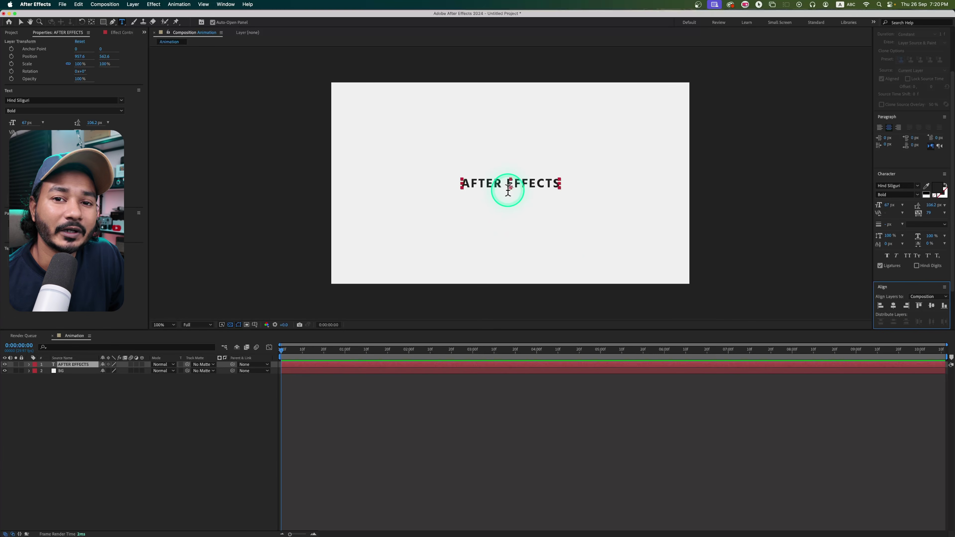
left_click(89, 365)
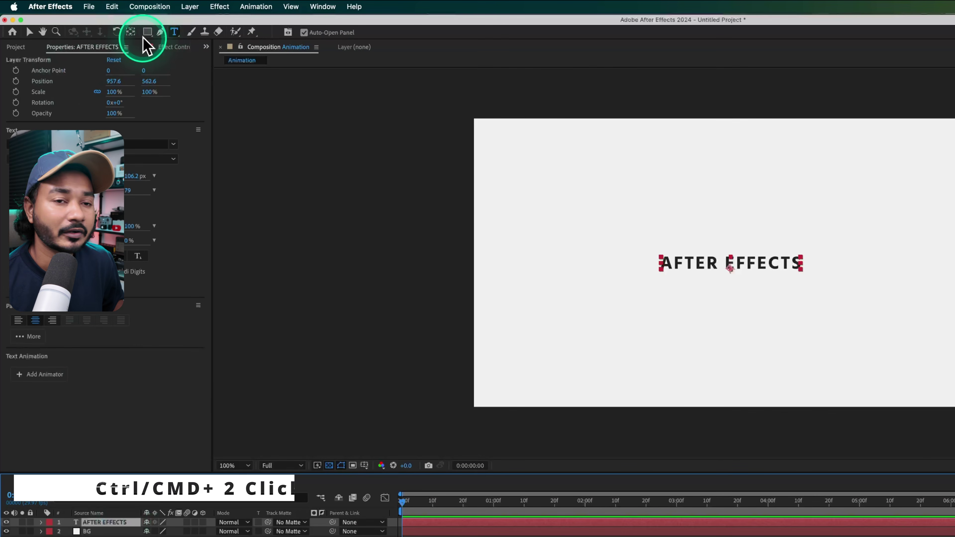
double_click(130, 31, "super")
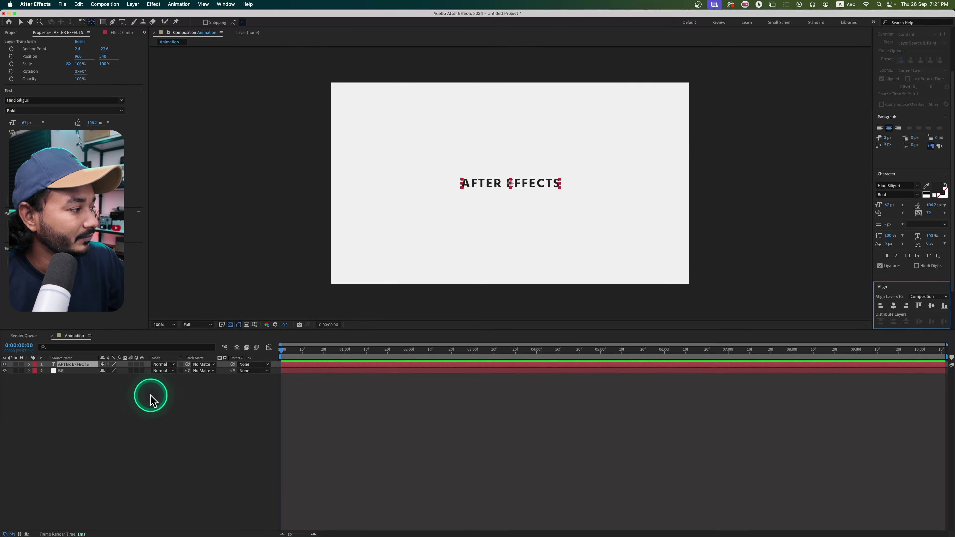
Create a two-node camera layer with the 35mm preset and name it Camera.
right_click(106, 399)
mouse_move(181, 405)
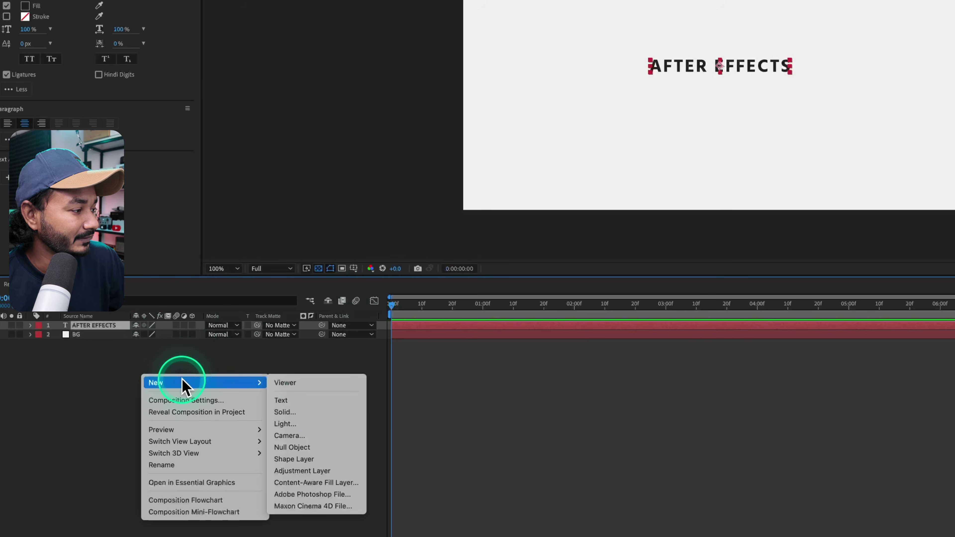
left_click(327, 436)
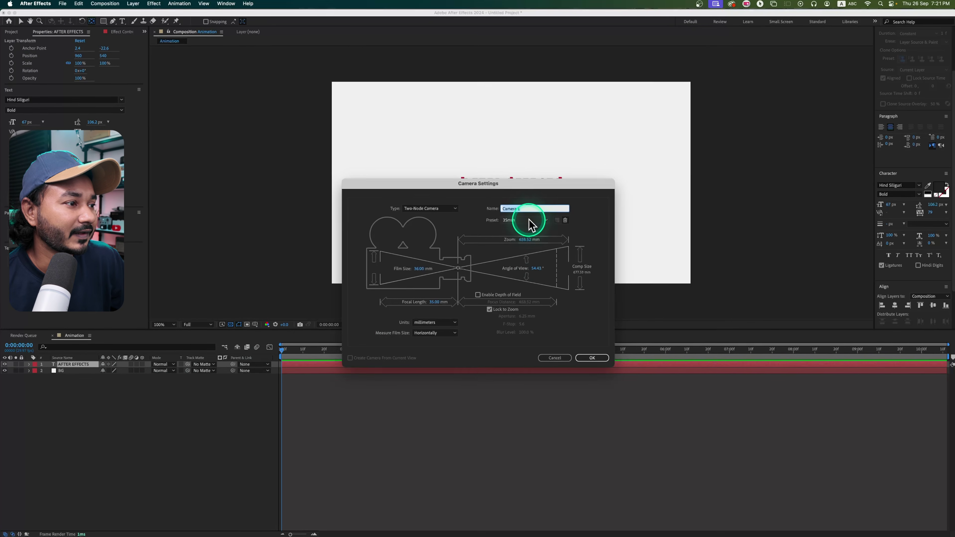
left_click(739, 119)
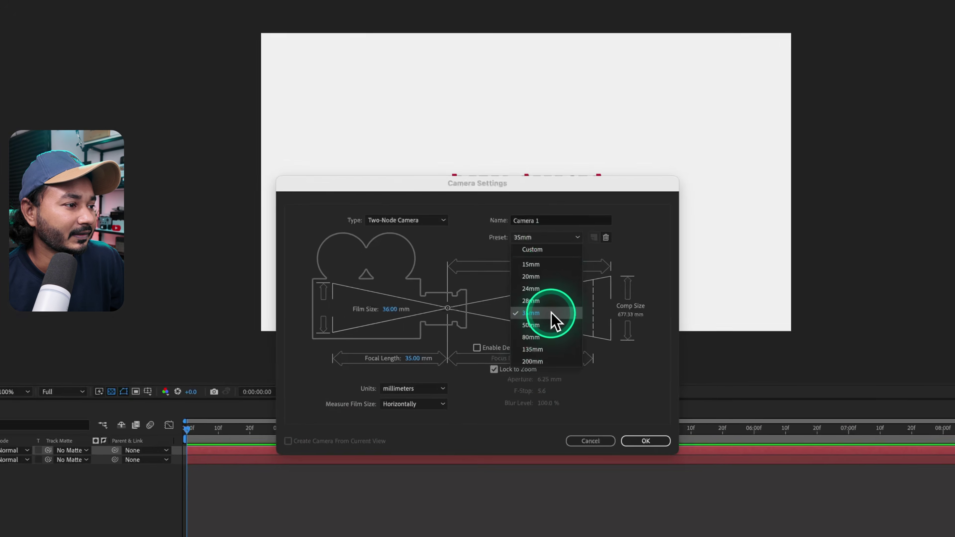
left_click(551, 313)
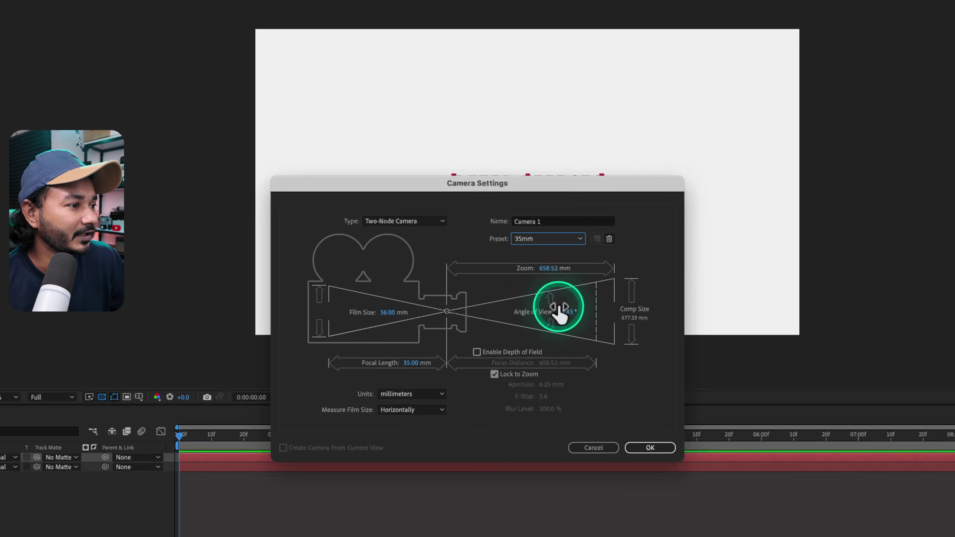
left_click(584, 224)
key("BackSpace")
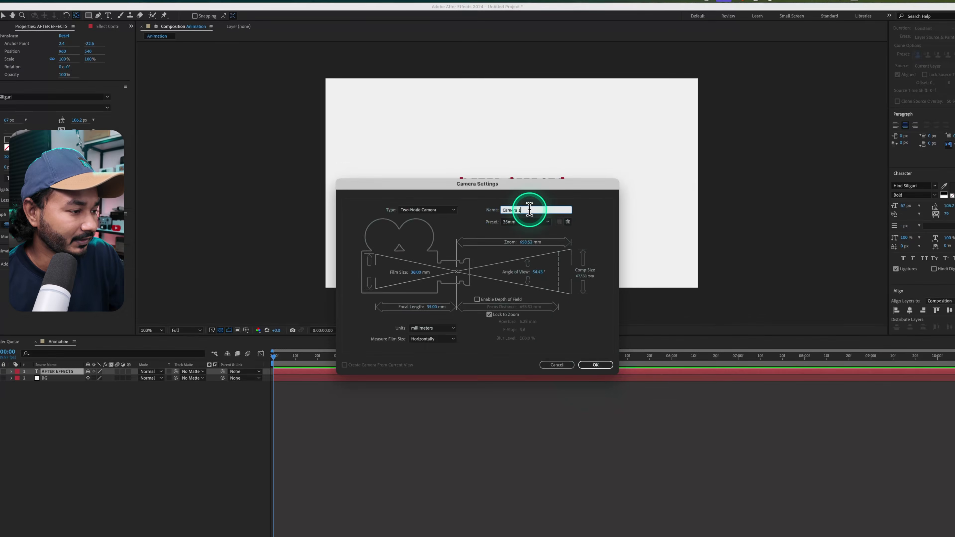
left_click(591, 358)
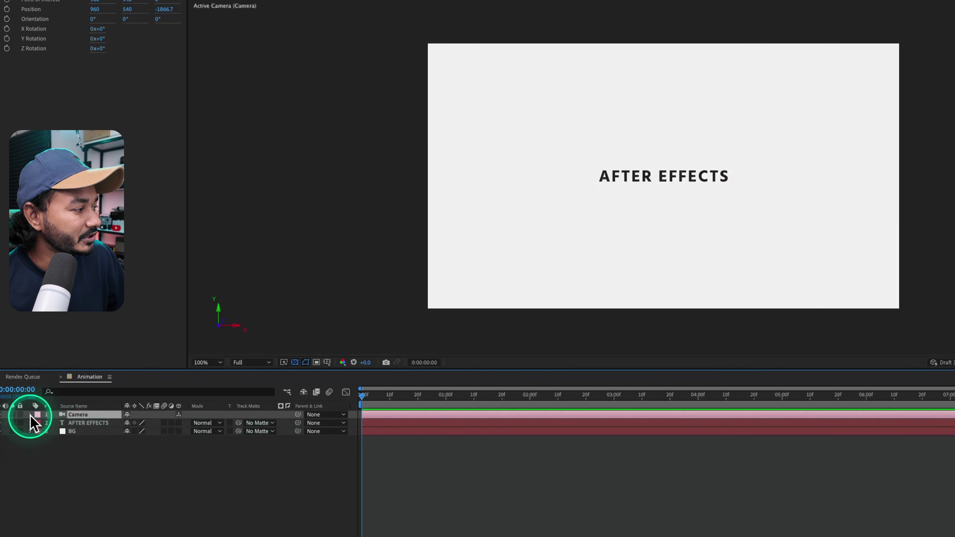
left_click(31, 415)
left_click(39, 423)
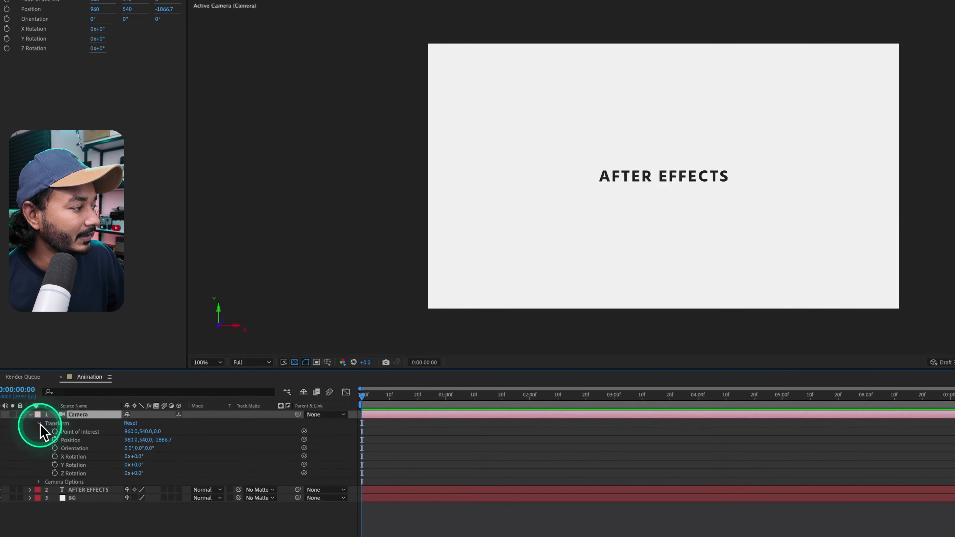
left_click(40, 424)
left_click(30, 415)
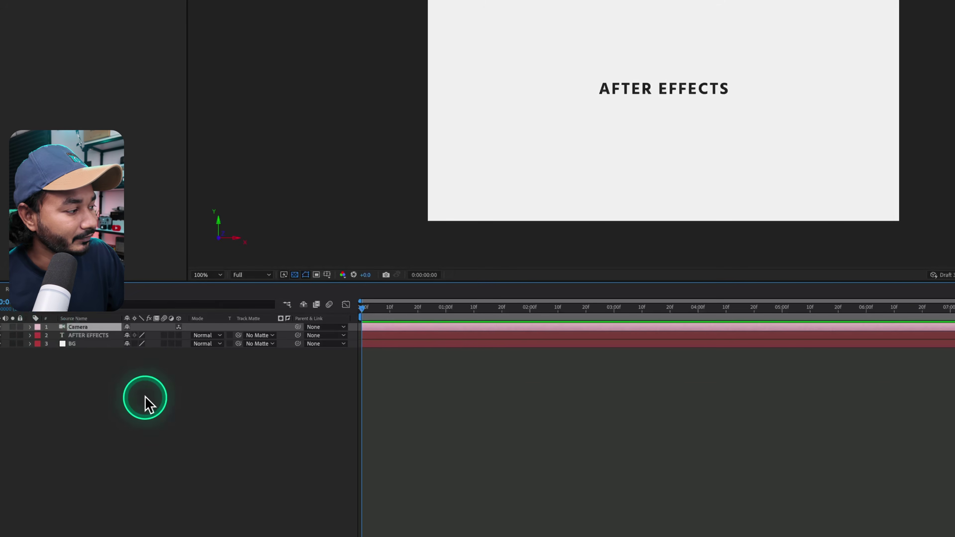
Add a null object layer to the composition and rename it Camera Control.
right_click(145, 397)
mouse_move(225, 409)
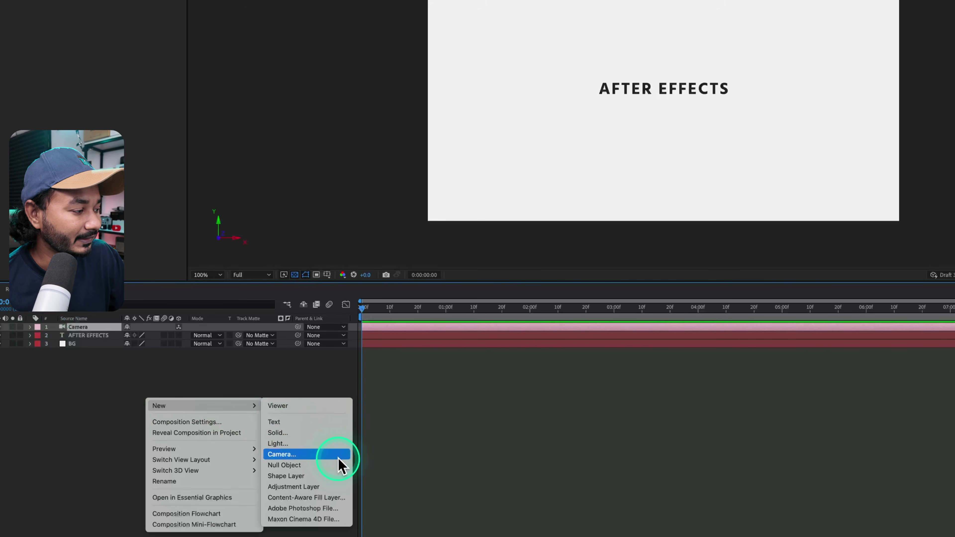
left_click(314, 466)
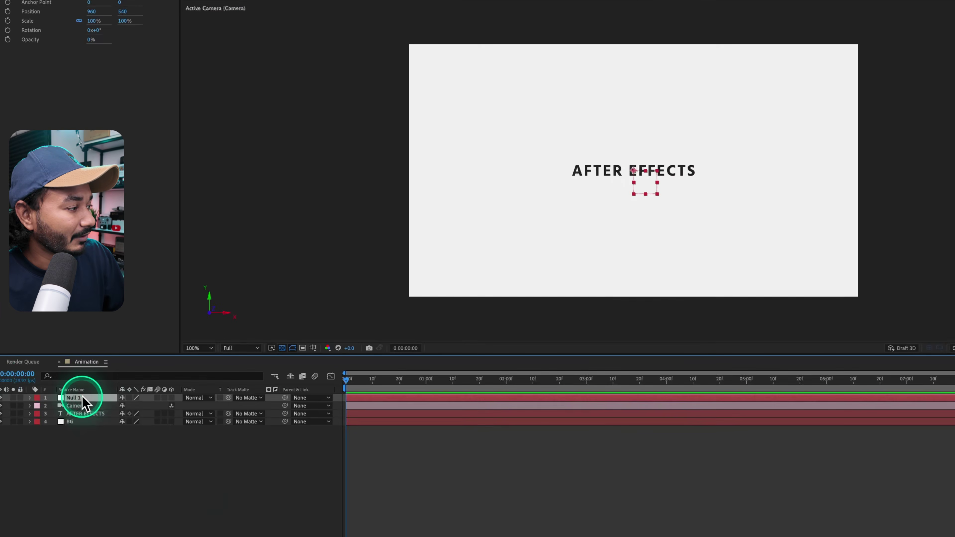
right_click(88, 406)
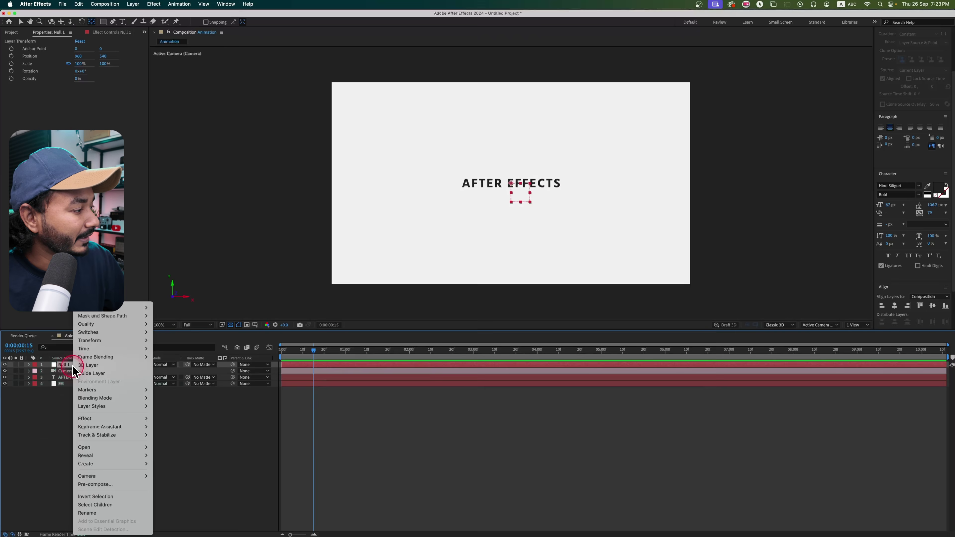
left_click(87, 513)
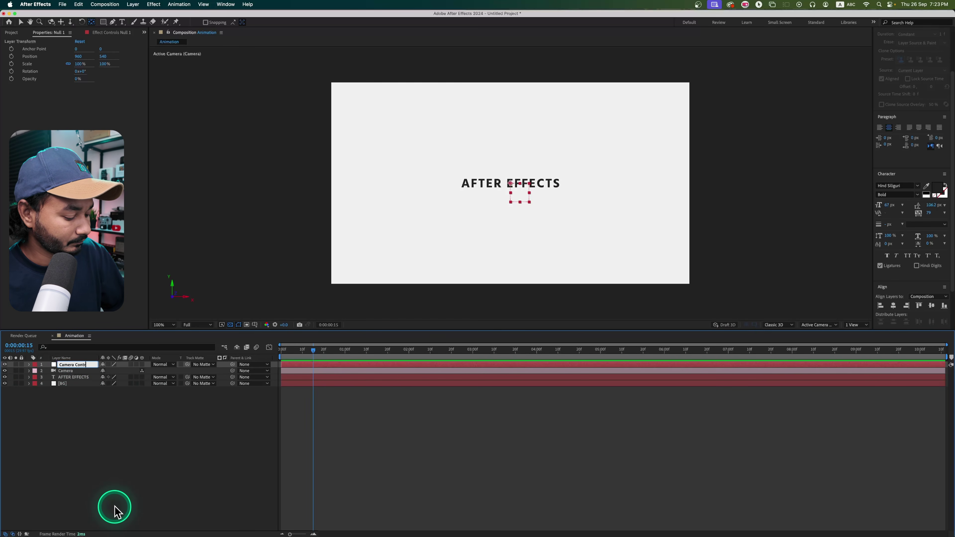
key("Return")
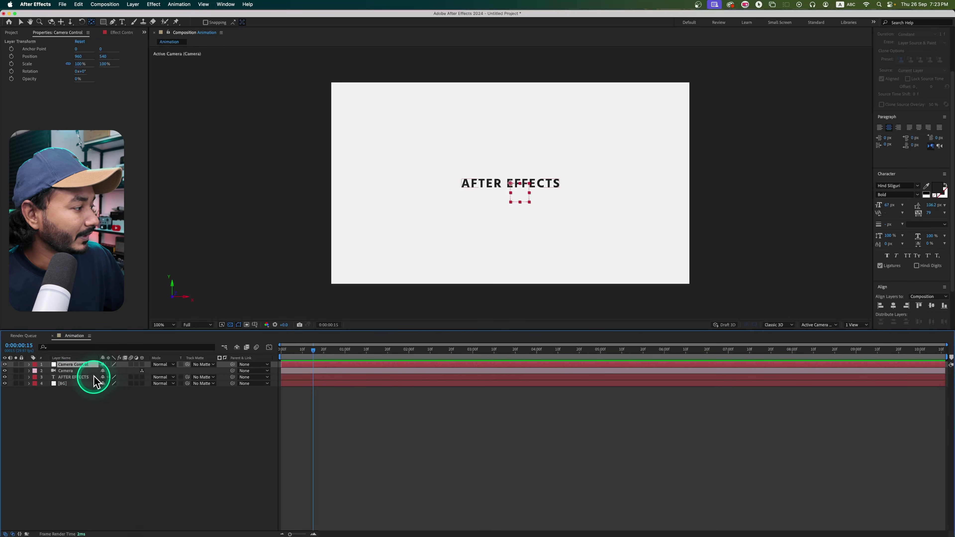
Parent the Camera layer to the Camera Control null and check that the Parent & Link column is enabled.
left_click(68, 372)
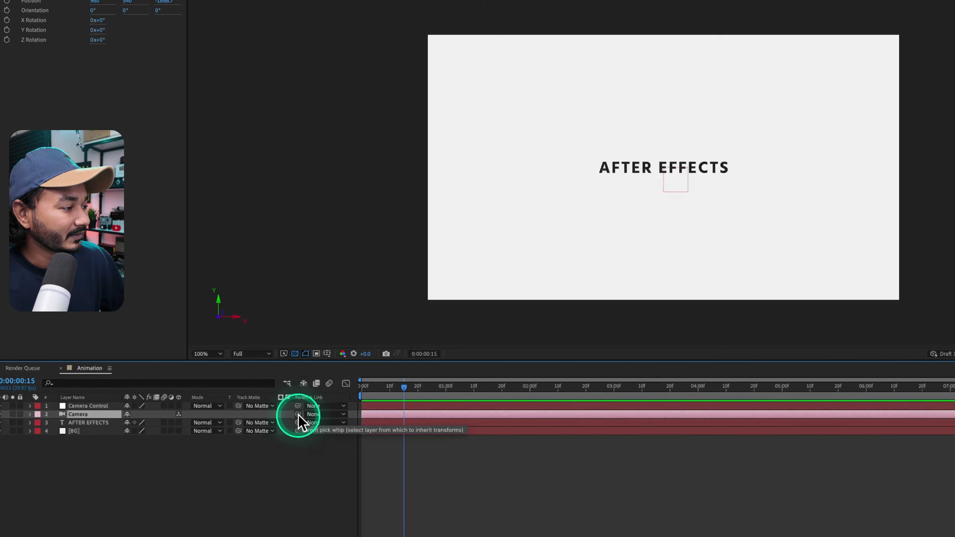
left_click_drag(298, 415, 239, 414)
mouse_move(106, 411)
left_mouse_down()
mouse_move(216, 421)
mouse_move(91, 406)
left_mouse_up()
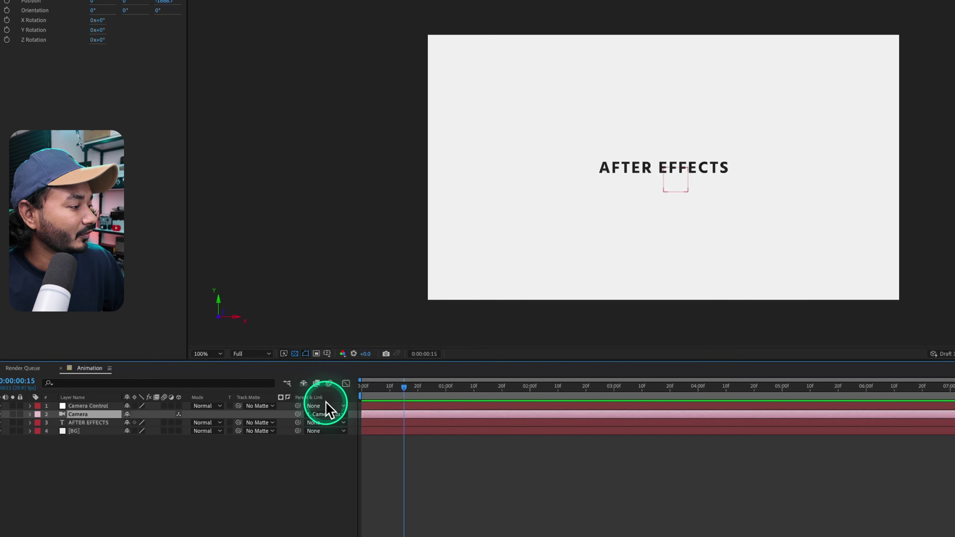
left_click(325, 415)
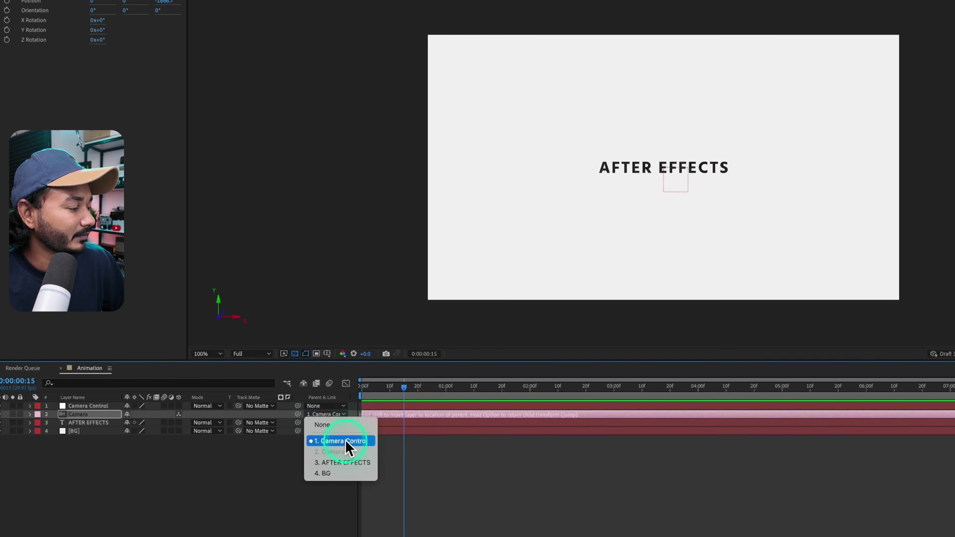
right_click(328, 398)
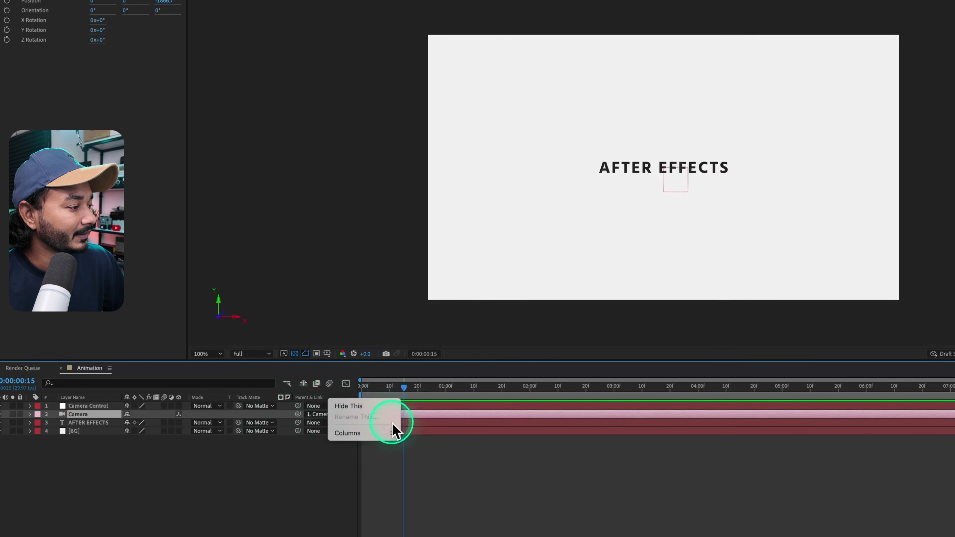
mouse_move(387, 433)
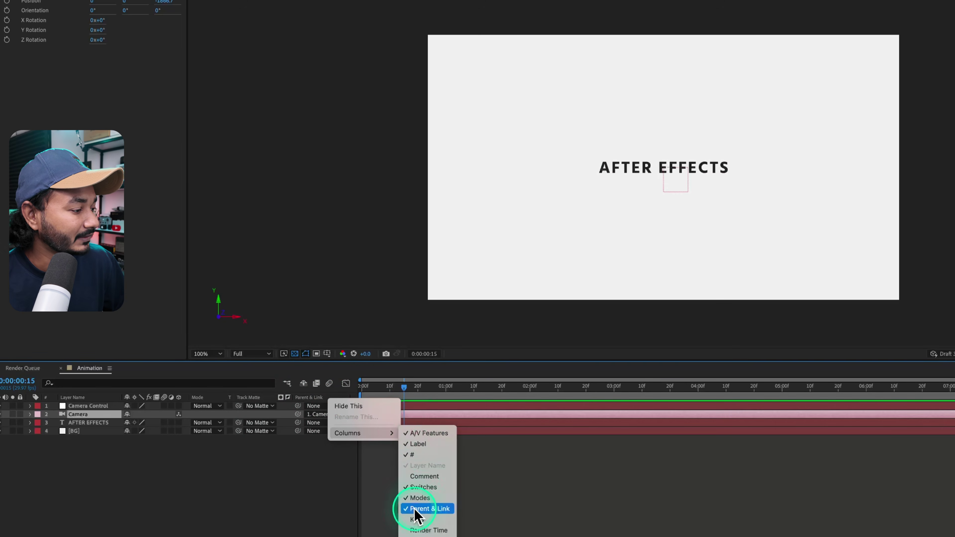
left_click(237, 536)
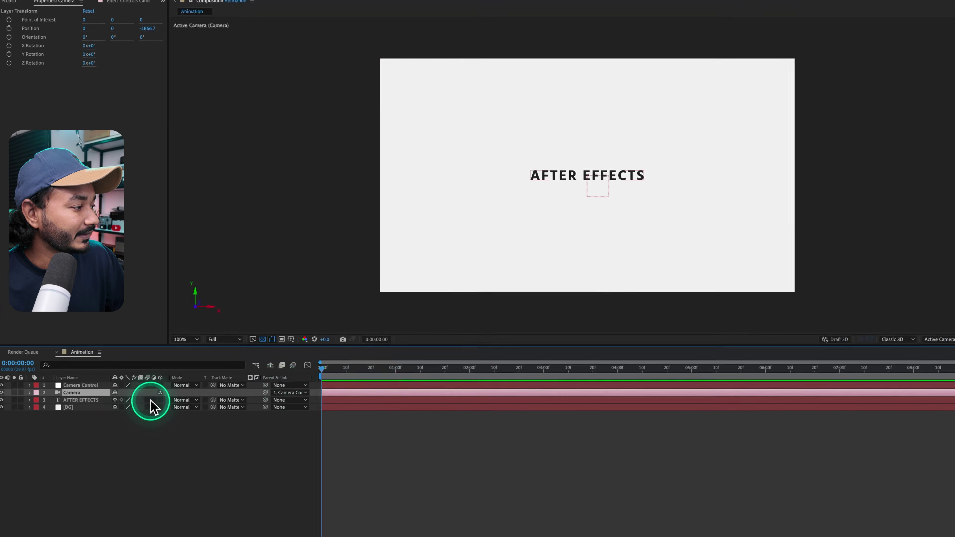
Make the AFTER EFFECTS text layer and the Camera Control null 3D layers.
left_click(179, 422)
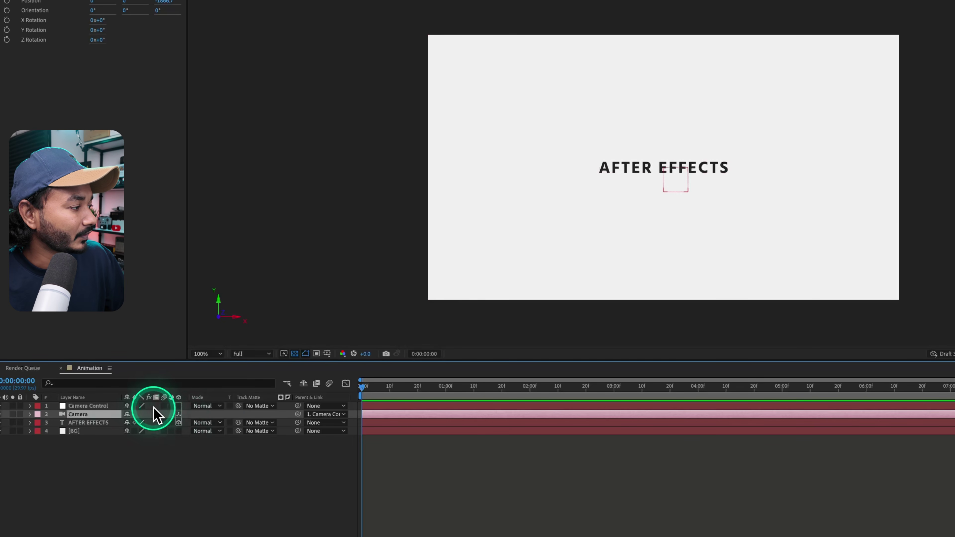
left_click(178, 406)
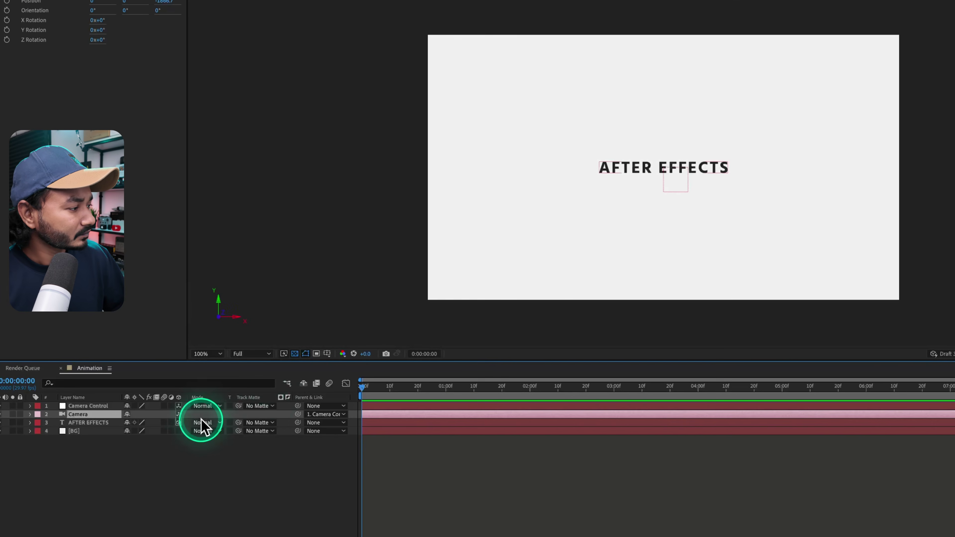
Add a Position keyframe to the Camera Control null at 6 seconds, keeping its current position.
left_click(108, 407)
left_click(640, 388)
left_click_drag(571, 391, 855, 393)
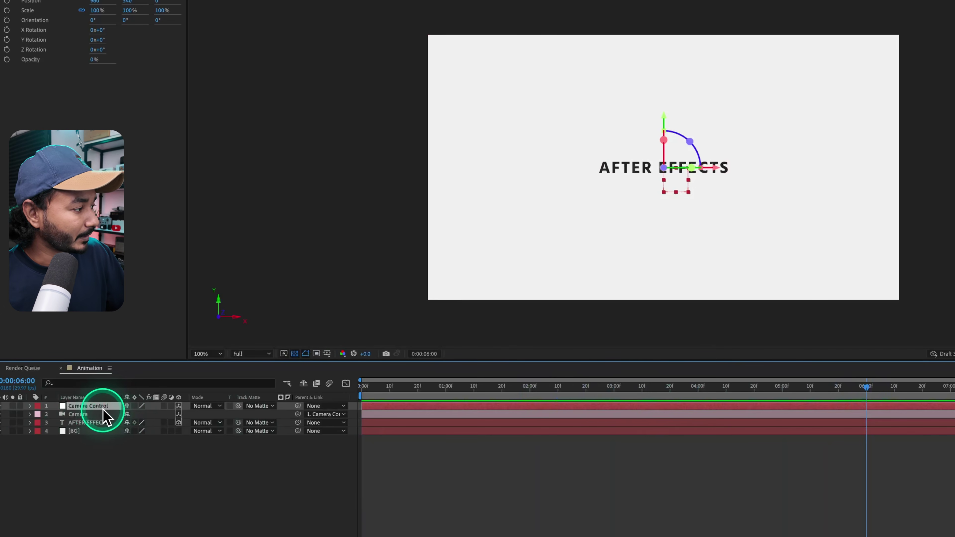
key("p")
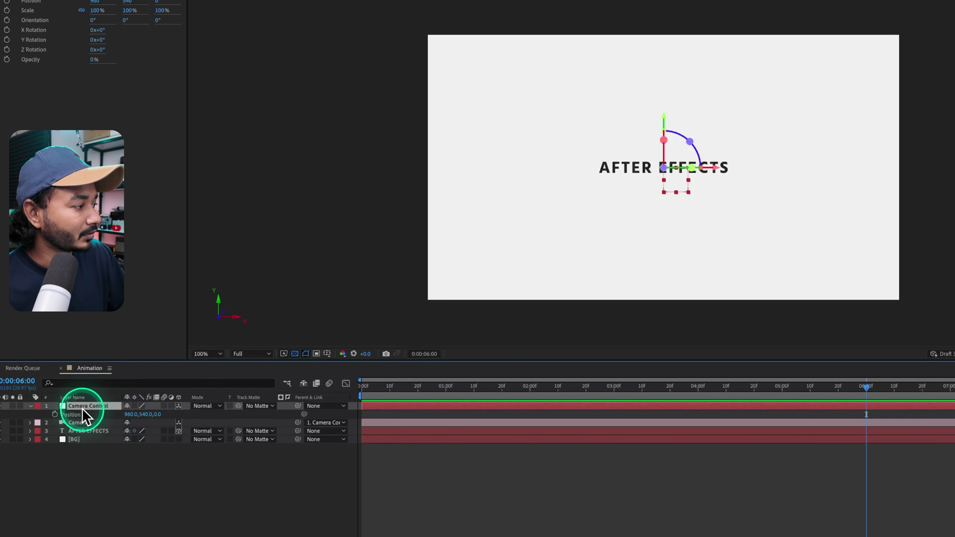
key("p")
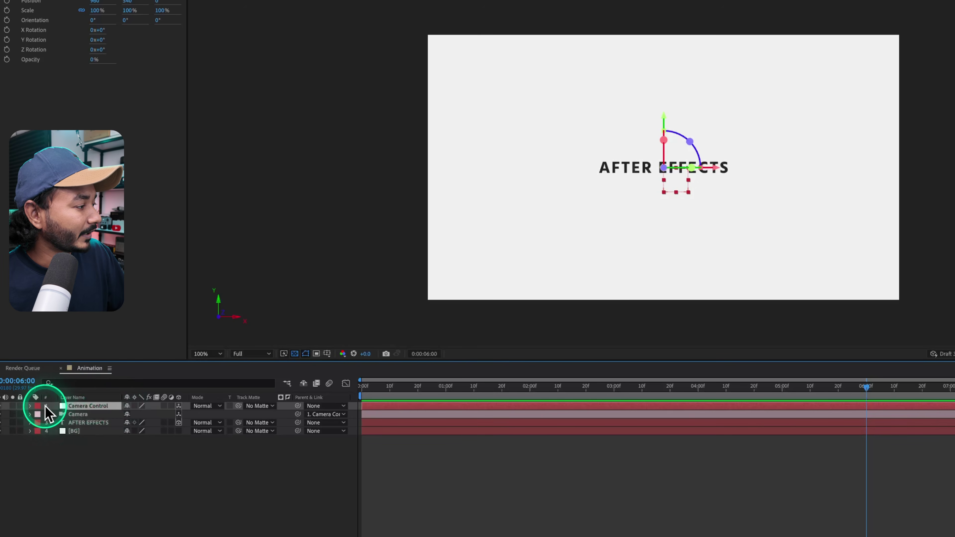
left_click(30, 407)
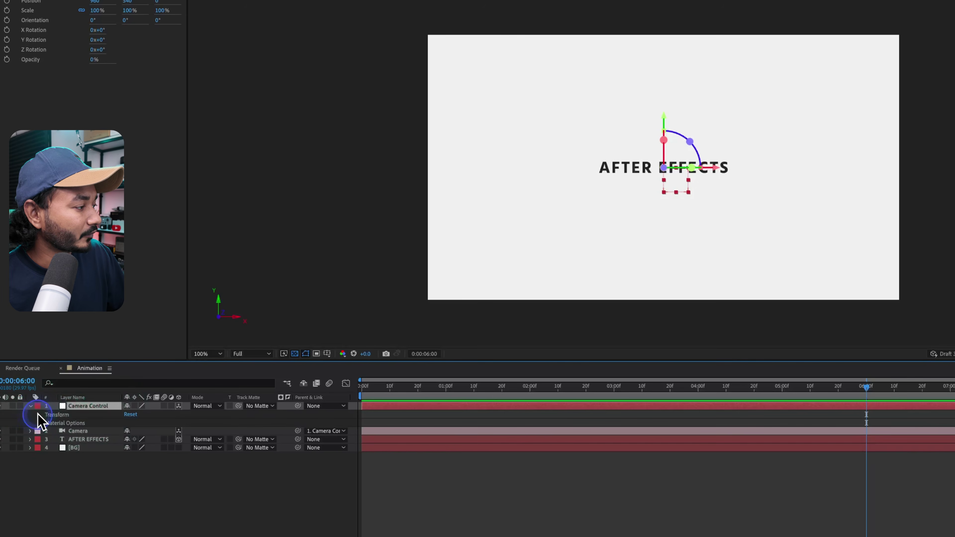
left_click(39, 415)
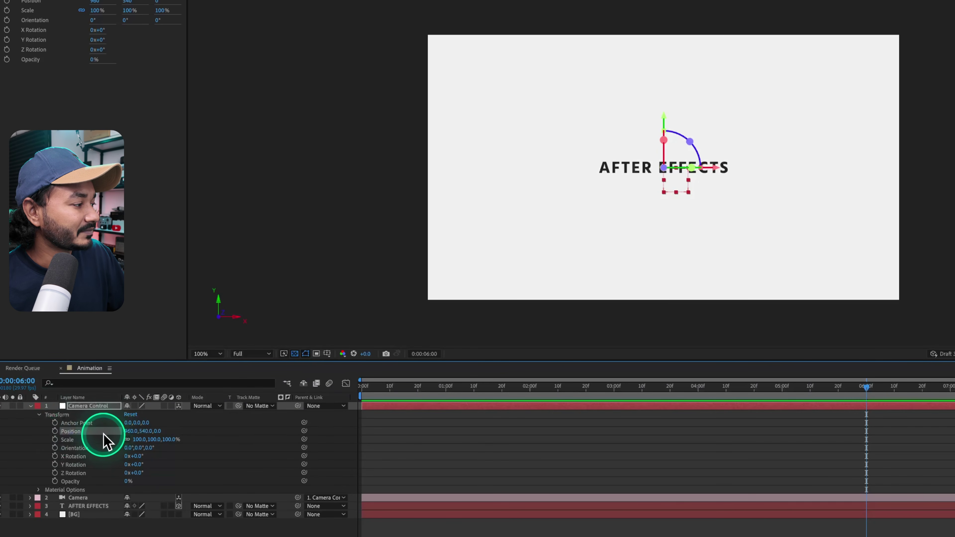
left_click(30, 406)
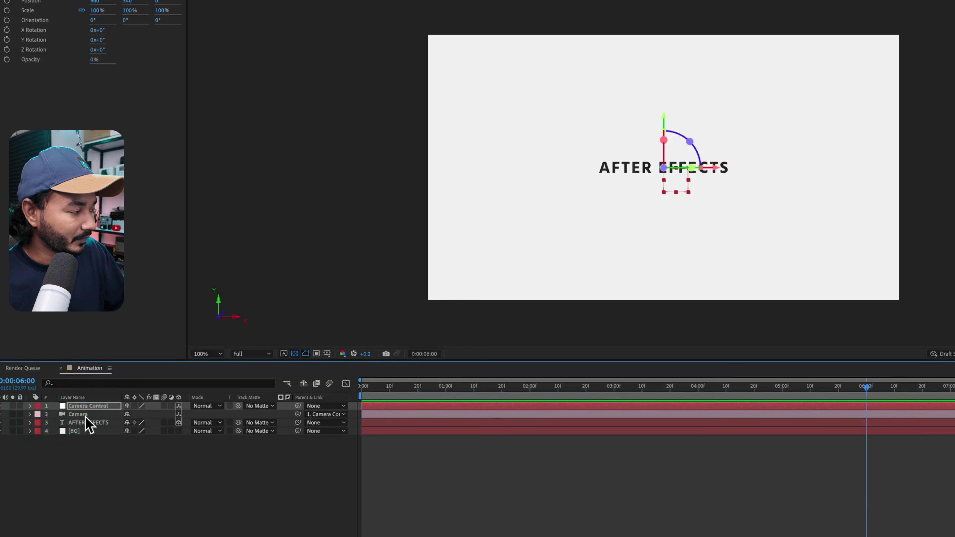
key("p")
left_click(89, 409)
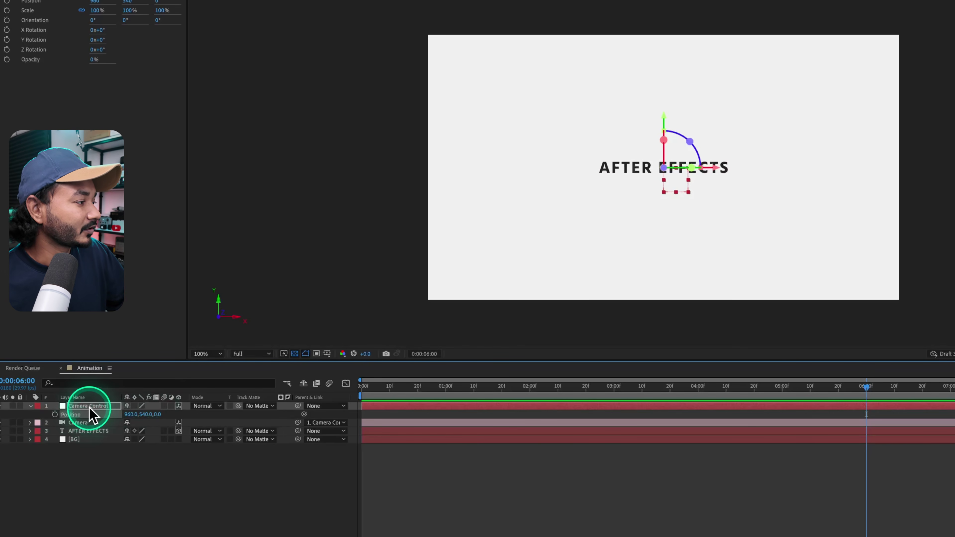
left_click(55, 414)
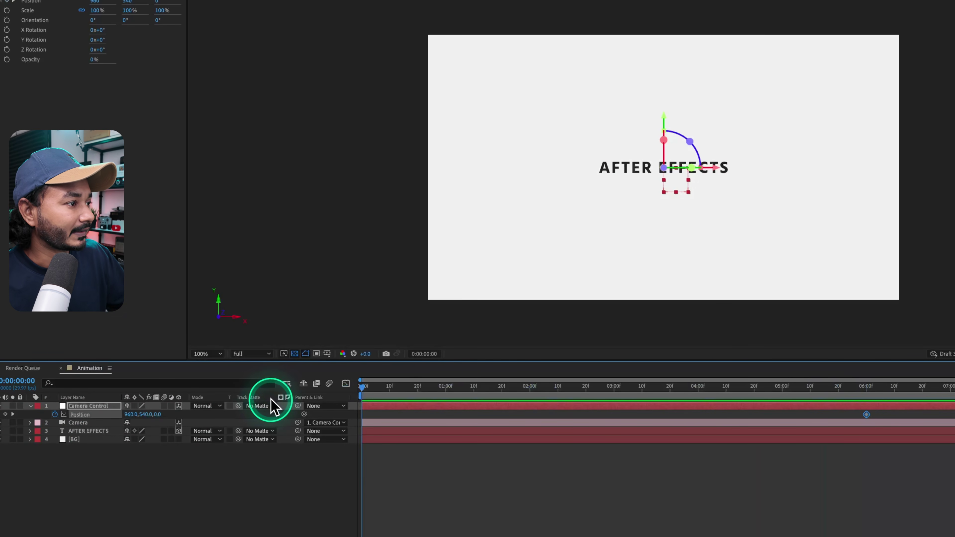
At the start of the composition, set the Camera Control null's Z position to about -735.
key("Home")
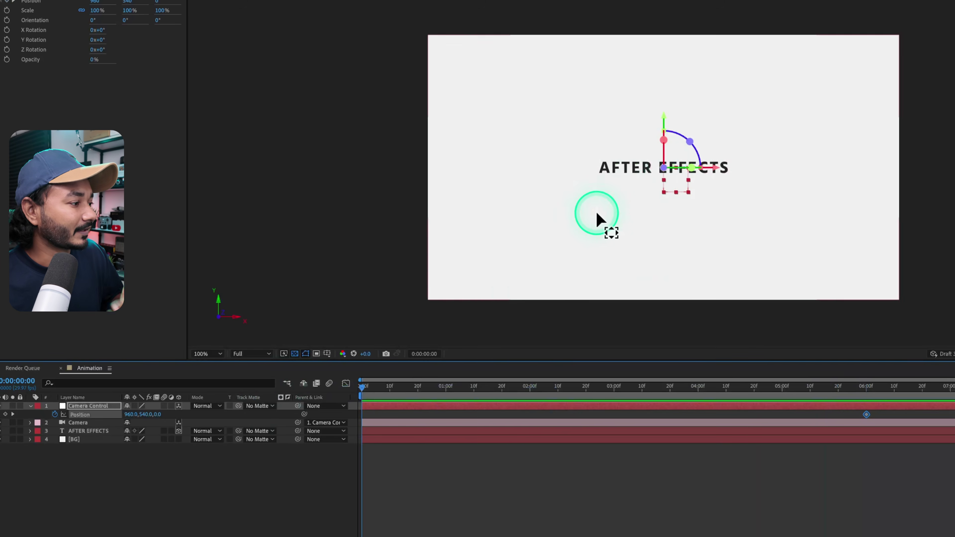
left_click_drag(158, 422, 2, 439)
left_click_drag(162, 416, 2, 418)
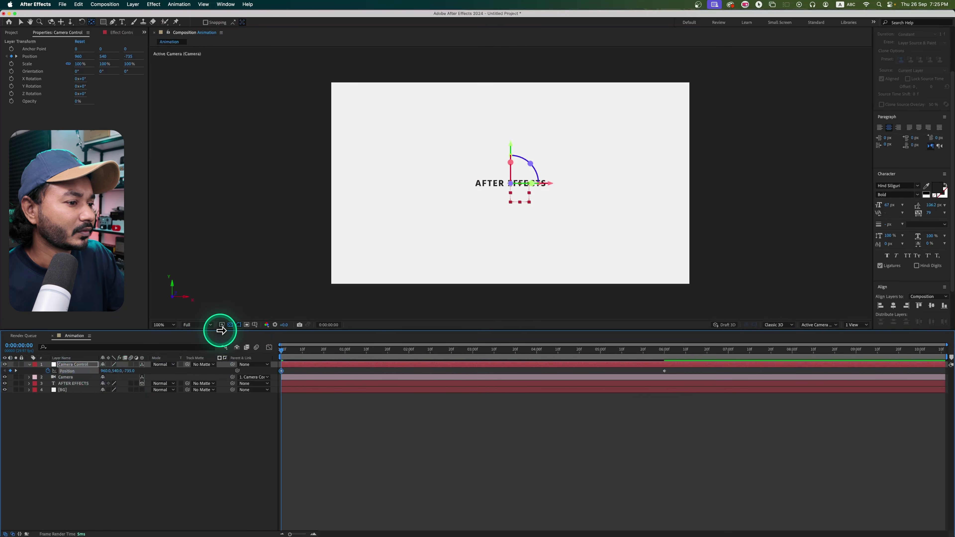
Split the composition viewer into 2 Views, showing Top in one and Active Camera in the other.
left_click(239, 325)
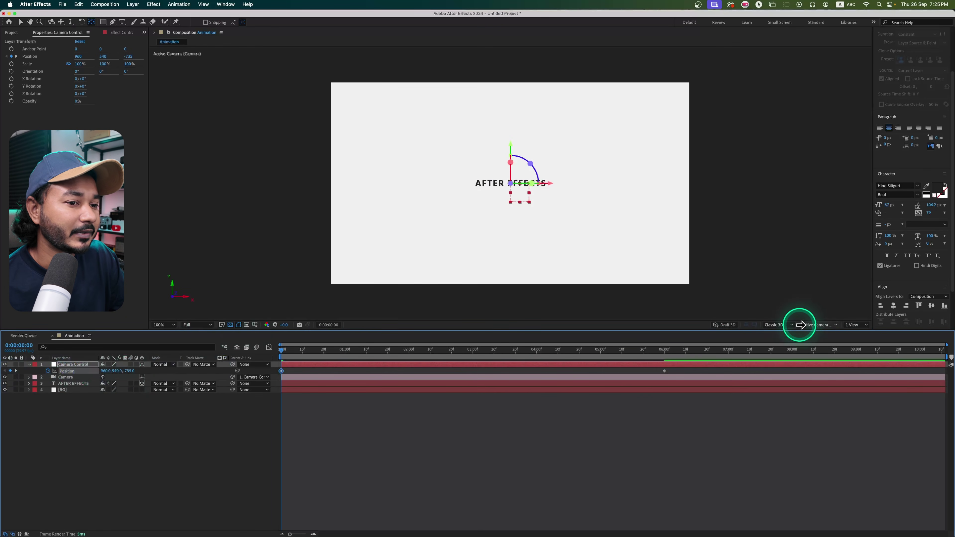
left_click(858, 324)
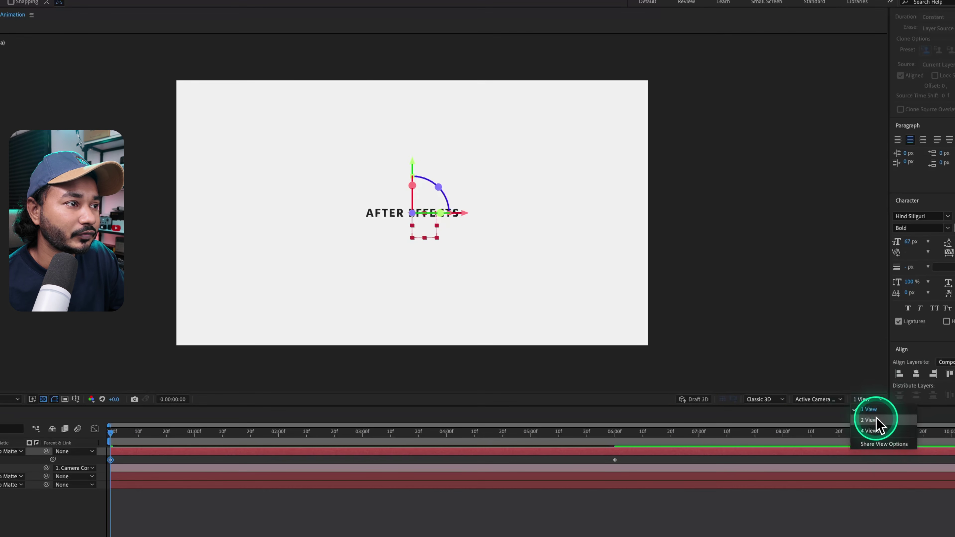
left_click(868, 420)
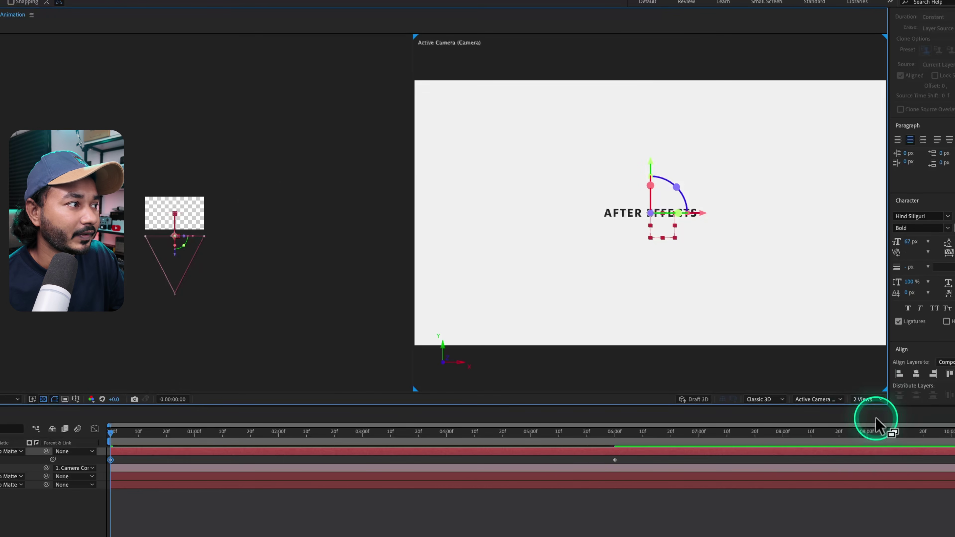
left_click(278, 220)
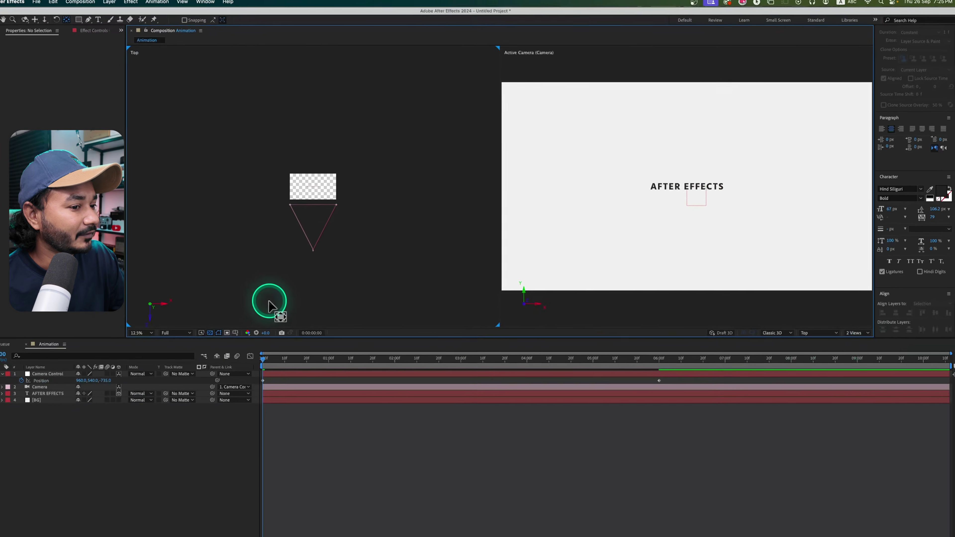
left_click(806, 398)
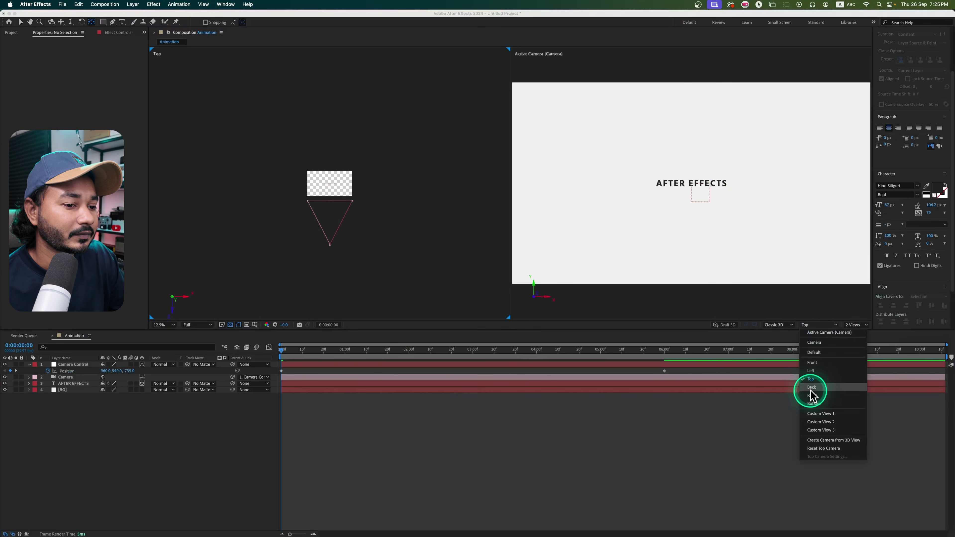
left_click(809, 381)
left_click(632, 256)
left_click(817, 326)
left_click(820, 332)
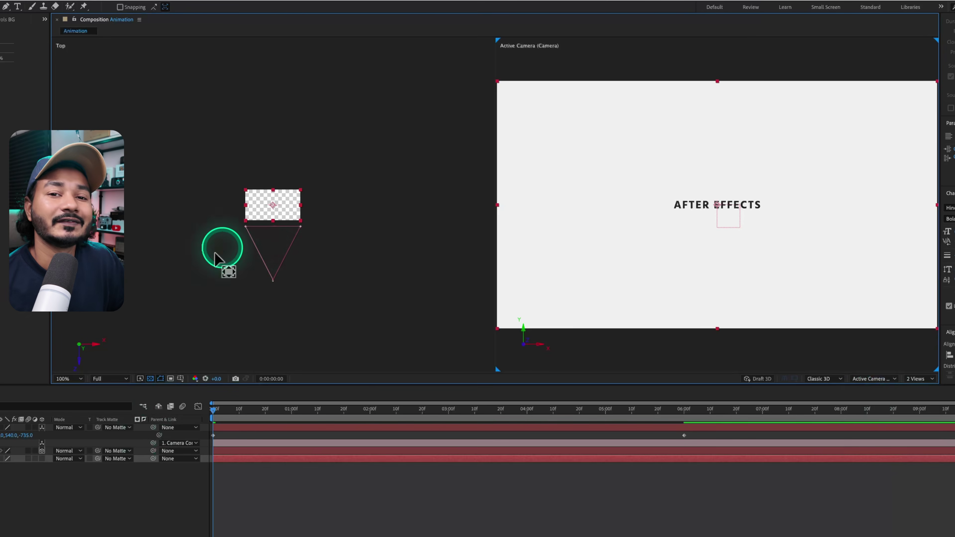
In the Top view, pull the Camera Control null back along its Z axis to about -5727 with the Selection tool.
left_click(69, 364)
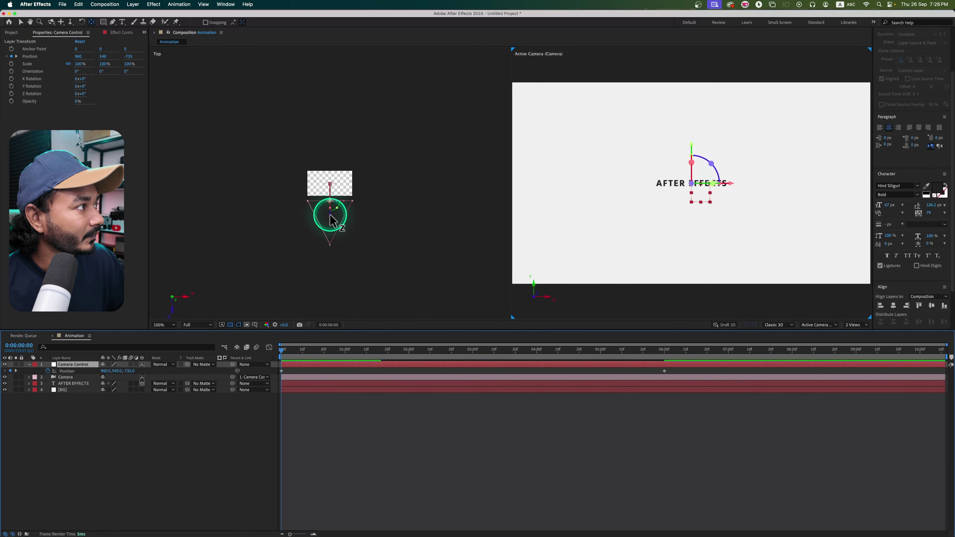
left_click(21, 22)
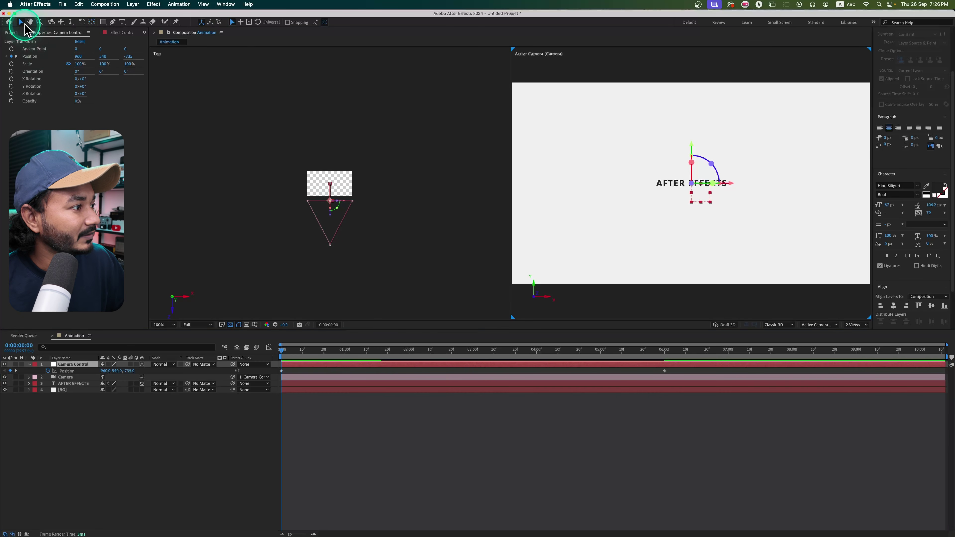
left_click_drag(330, 217, 320, 343)
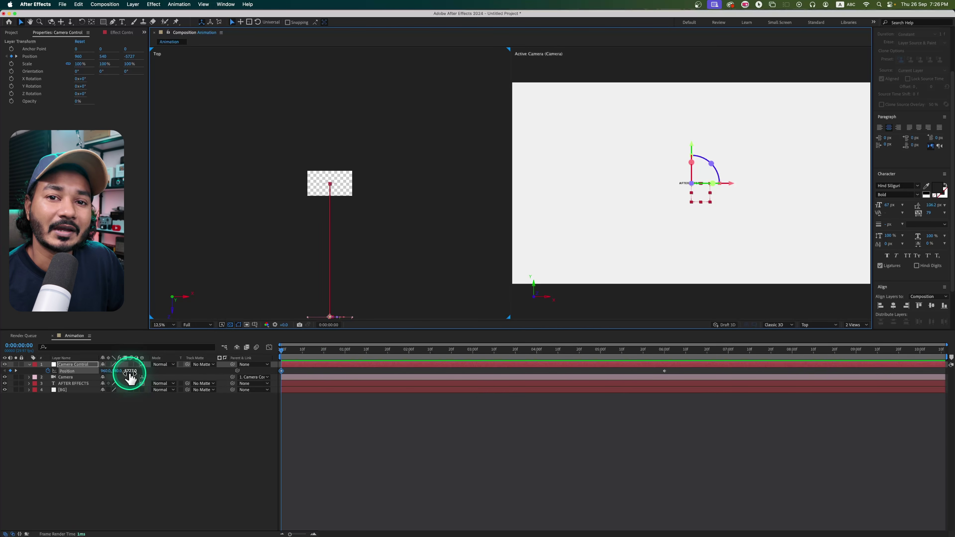
Preview the camera move and scrub through it to about 4:16.
key("space")
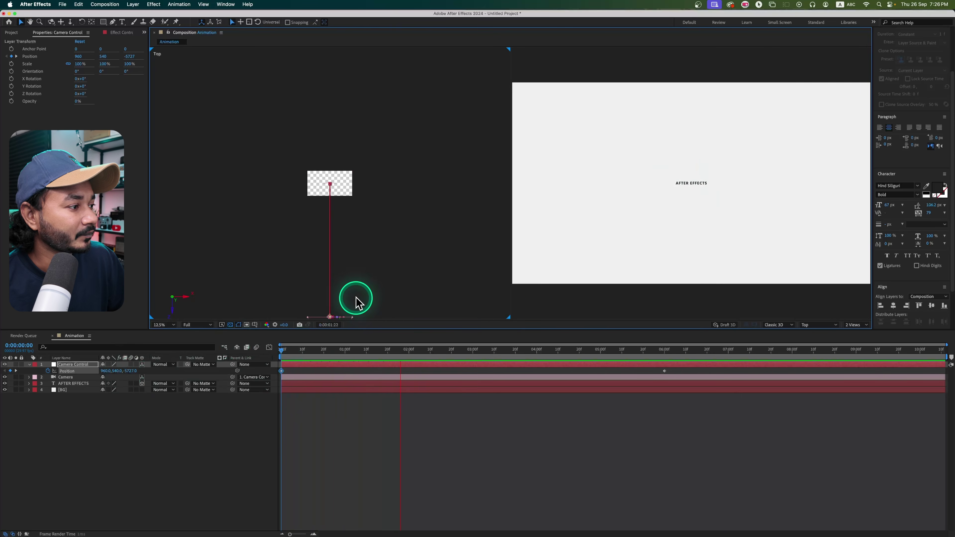
left_click(411, 351)
left_click_drag(412, 351, 570, 351)
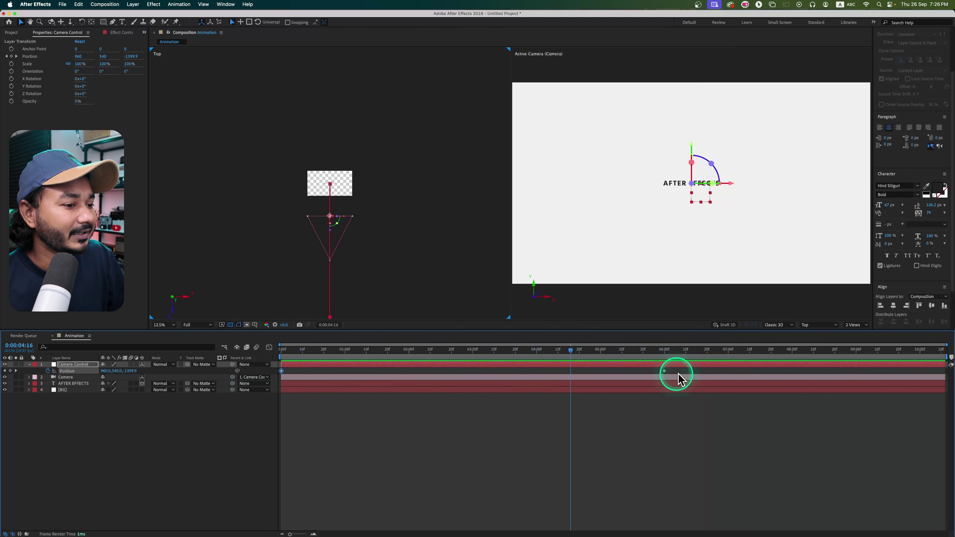
Apply Easy Ease to both Position keyframes of the Camera Control null.
left_click_drag(692, 372, 244, 377)
right_click(281, 371)
mouse_move(341, 491)
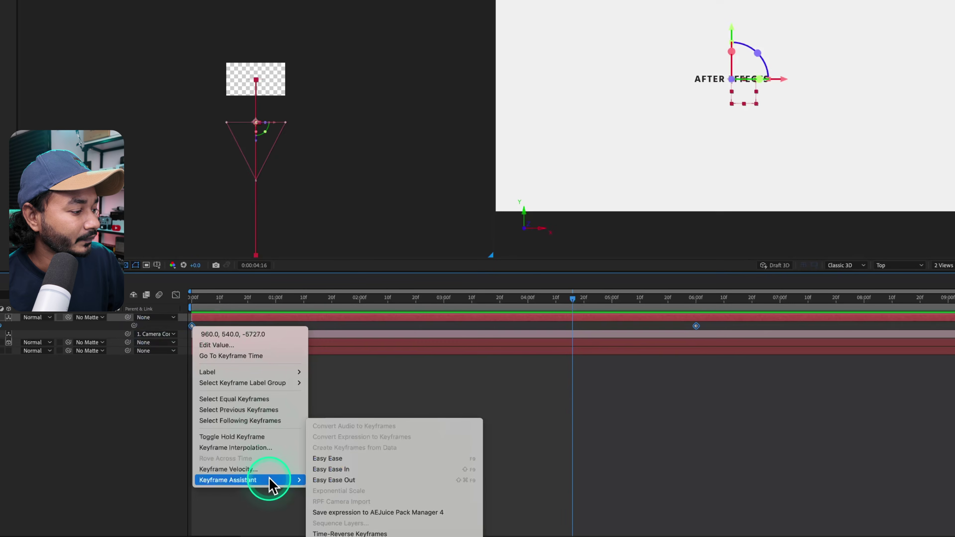
left_click(342, 458)
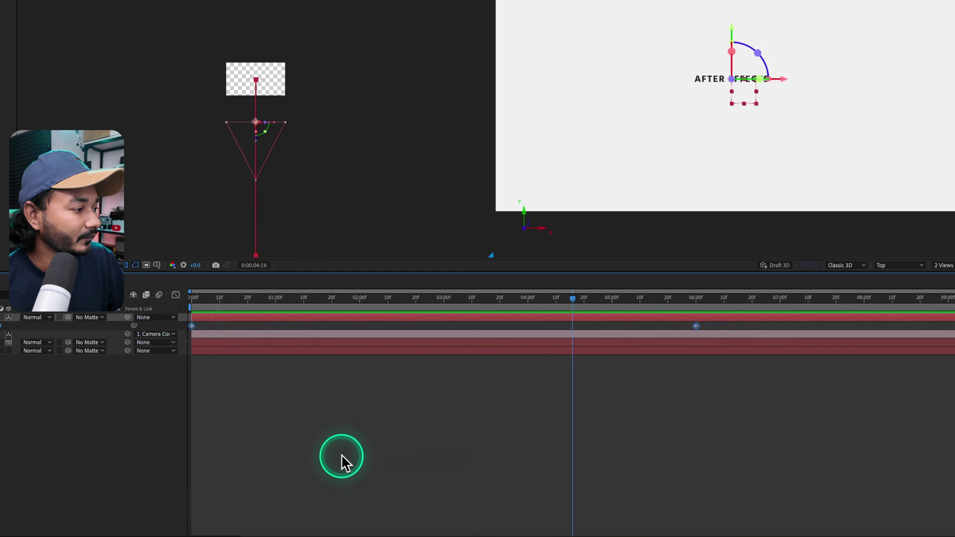
In the speed graph of Camera Control's Position, extend the last keyframe's incoming handle back to about 3.5 seconds.
left_click(175, 294)
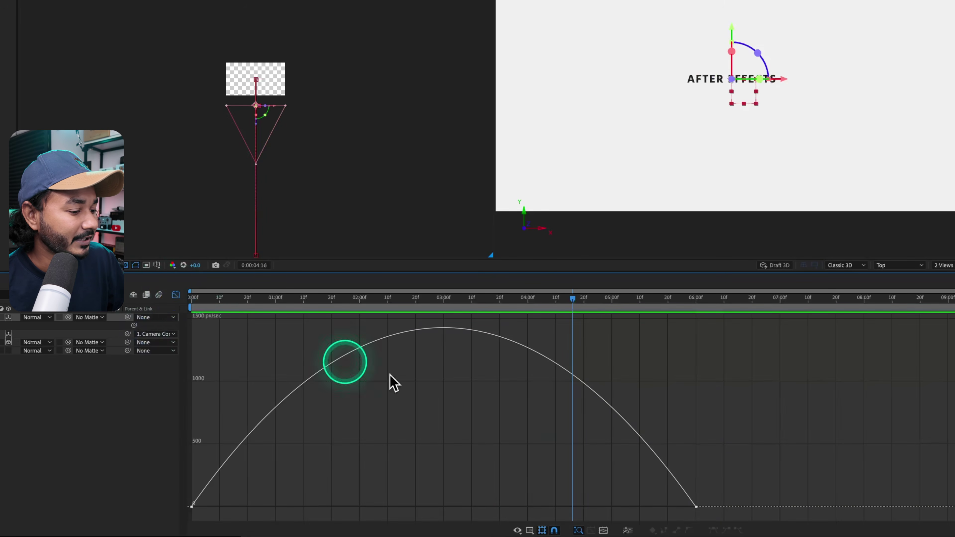
left_click(529, 531)
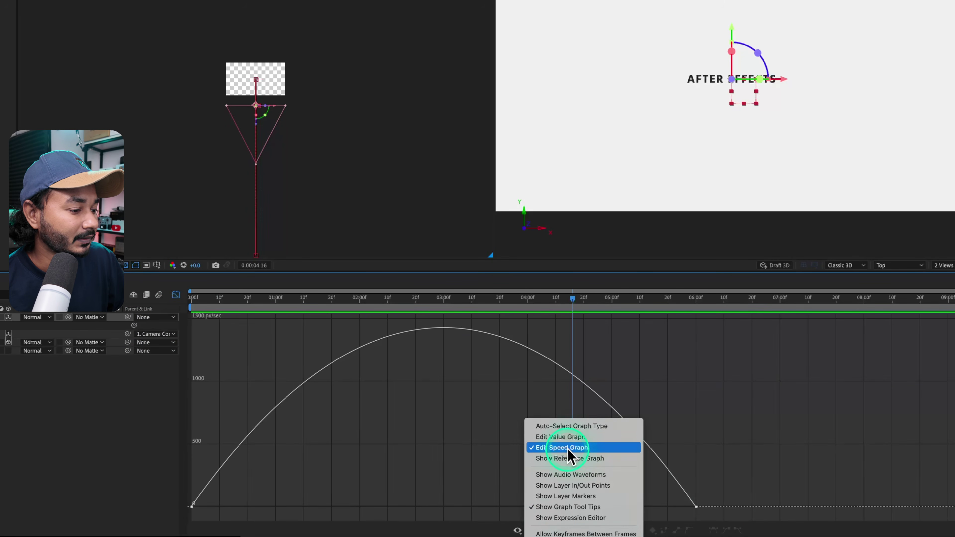
left_click(748, 493)
left_click(696, 506)
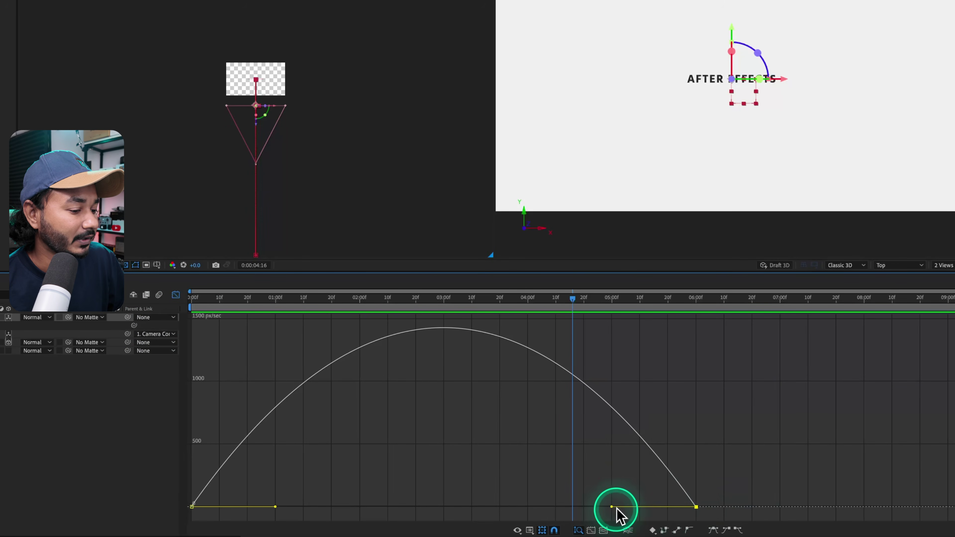
left_click_drag(612, 512, 483, 511)
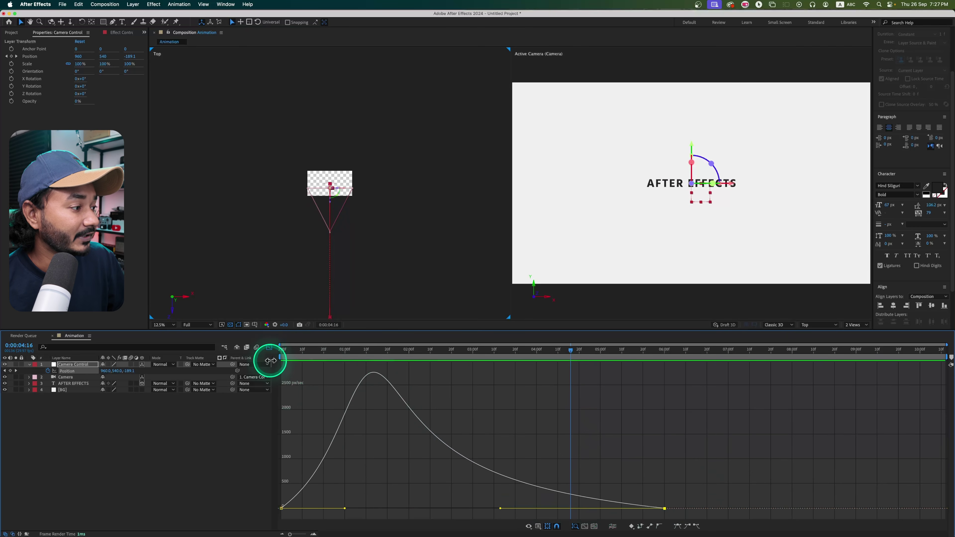
Close the graph editor, preview the eased camera move from the start, and return the playhead to the beginning.
left_click(270, 347)
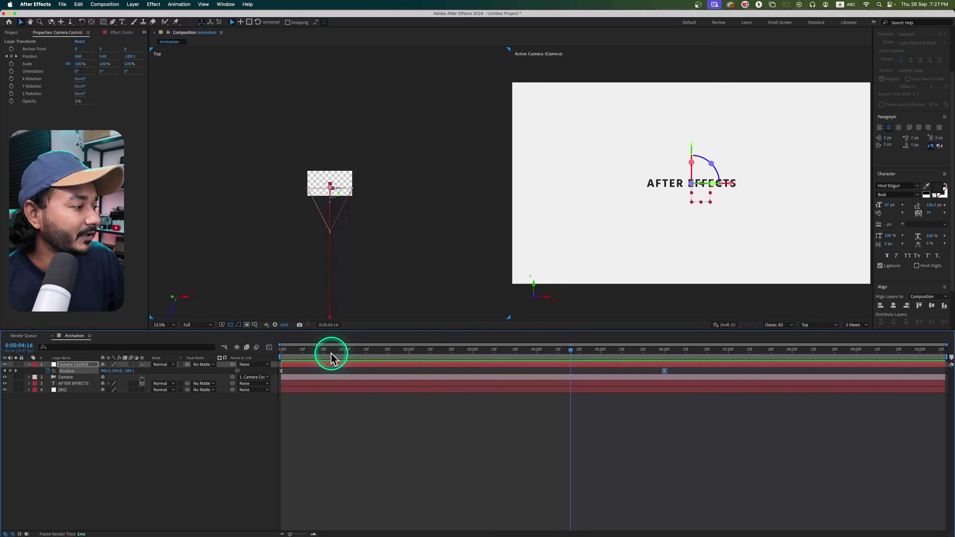
left_click_drag(331, 353, 230, 366)
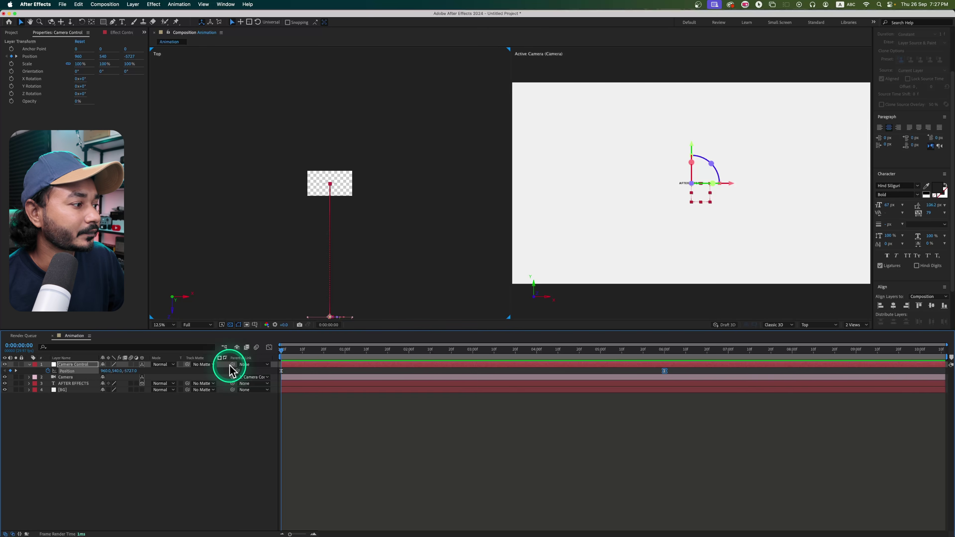
key("space")
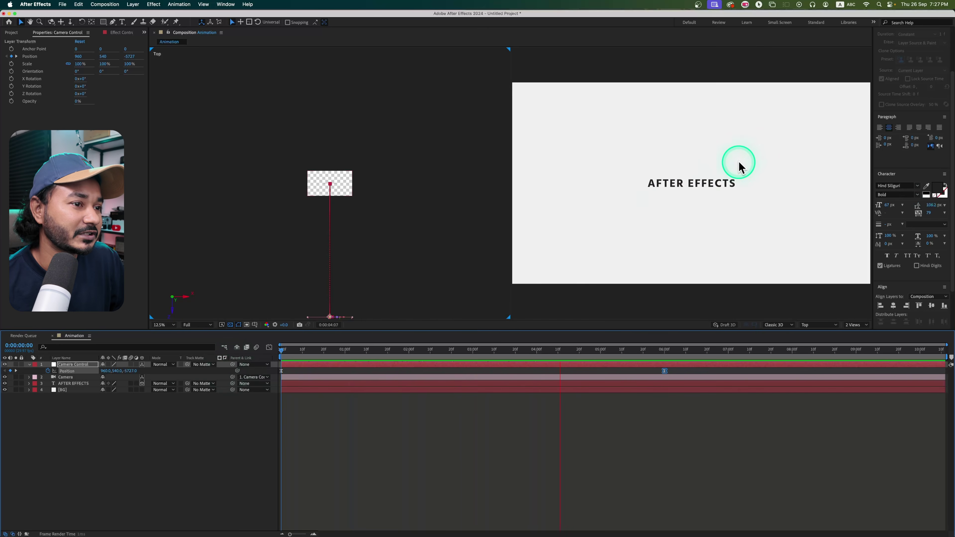
key("space")
left_click_drag(533, 352, 243, 358)
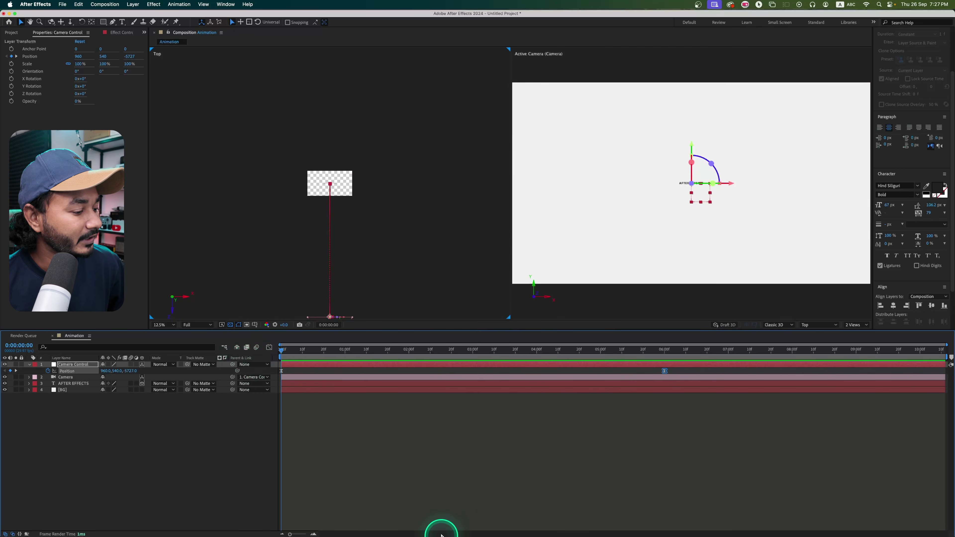
Copy the word Keyframe from the ChatGPT term list in Chrome and return to After Effects.
mouse_move(258, 534)
left_click(153, 515)
left_click(380, 142)
left_click_drag(329, 141, 329, 141)
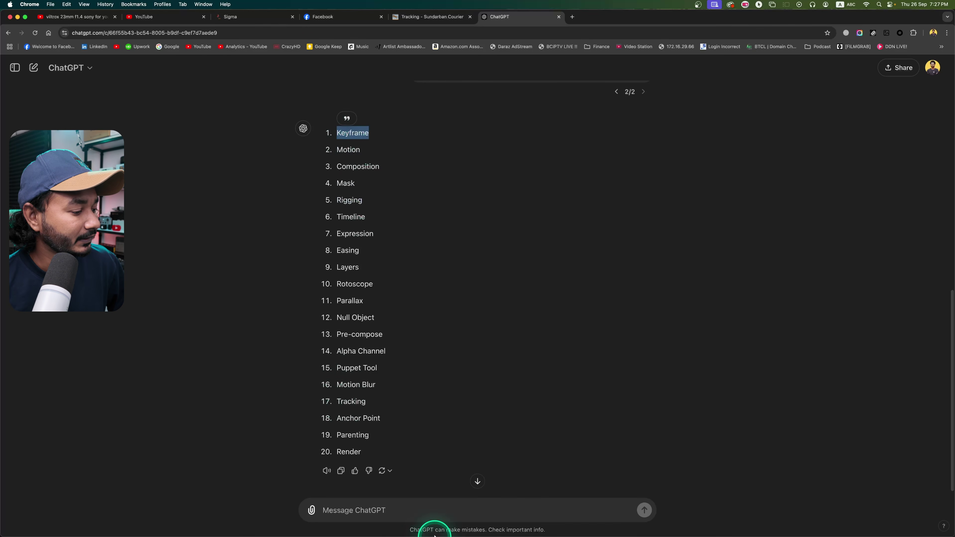
left_click(514, 516)
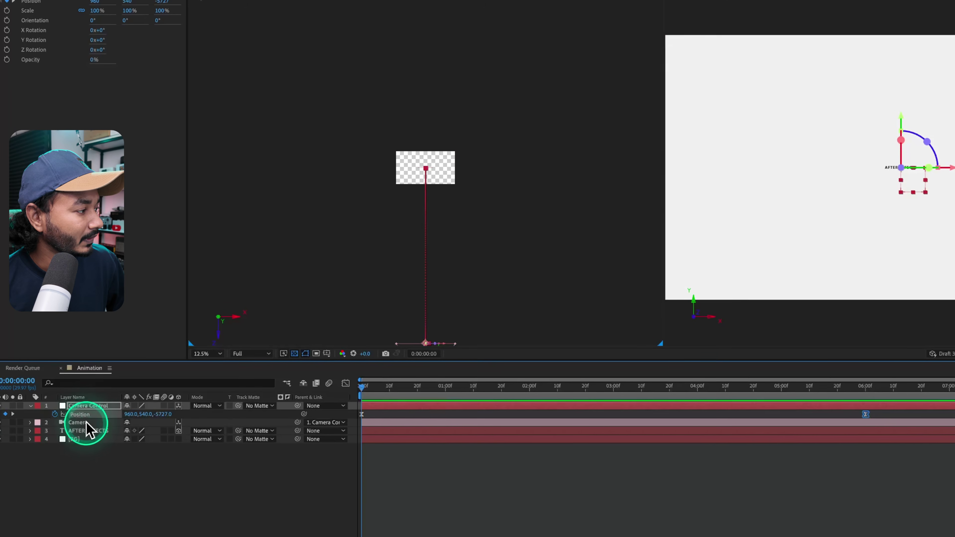
Duplicate the AFTER EFFECTS text layer and bring the copy along Z to about -5088 in the Top view.
left_click(94, 431)
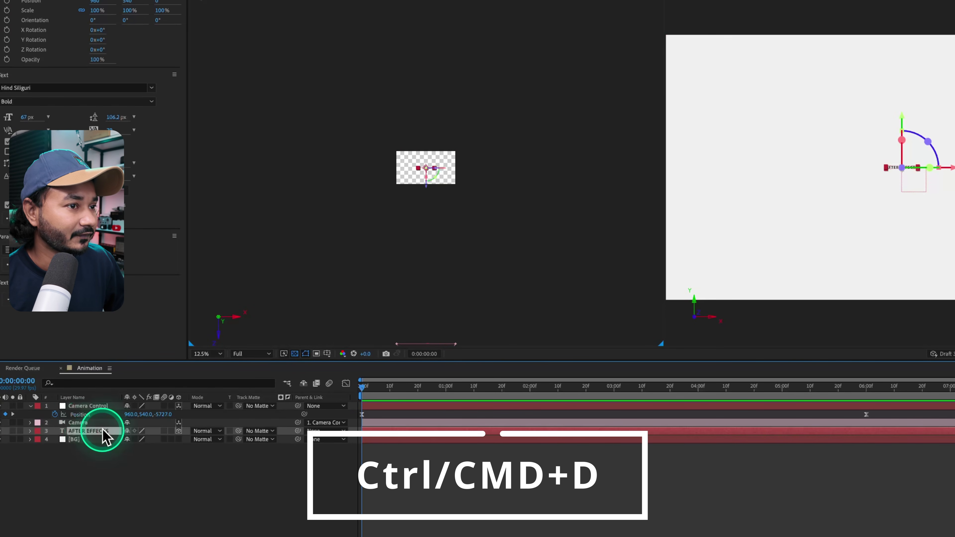
key("super+d")
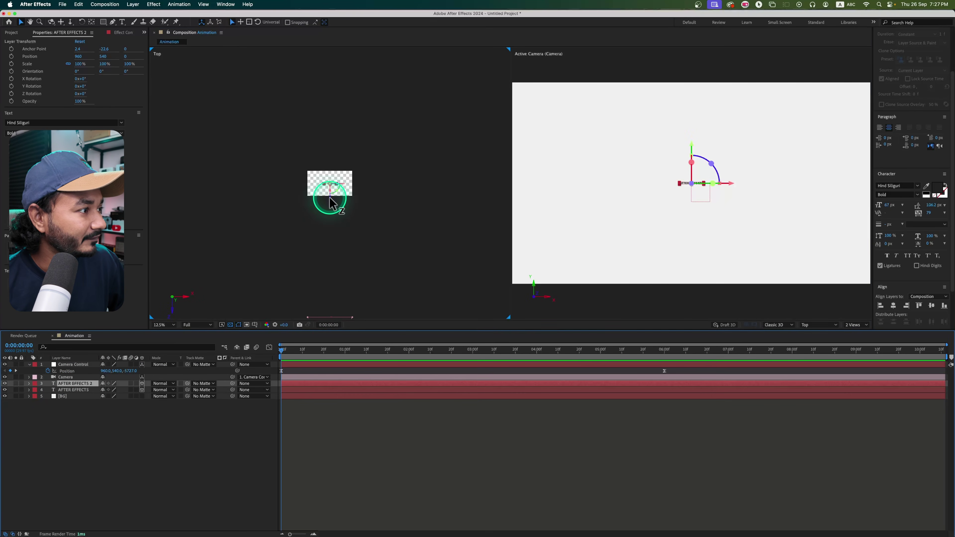
mouse_move(330, 198)
left_mouse_down()
mouse_move(328, 225)
mouse_move(339, 234)
mouse_move(333, 207)
left_mouse_up()
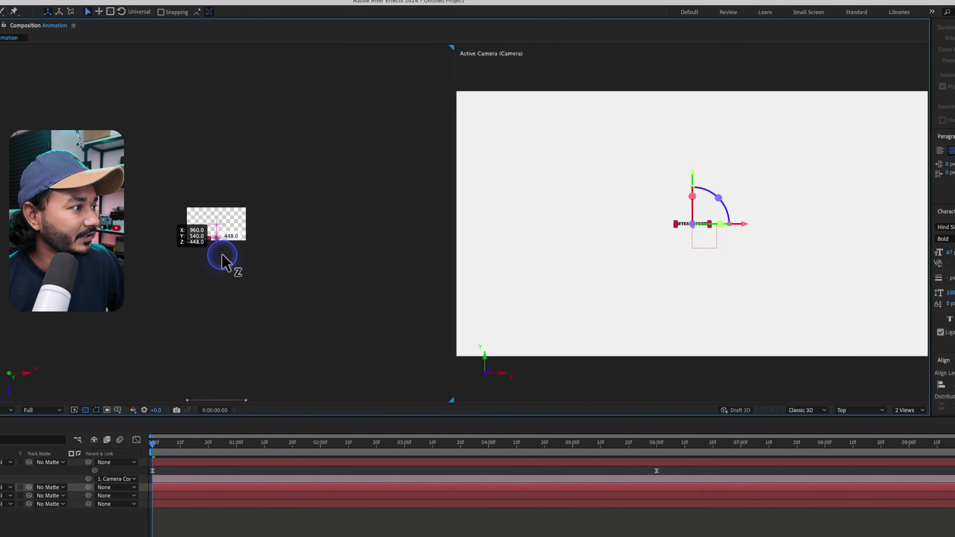
left_click_drag(222, 255, 219, 257)
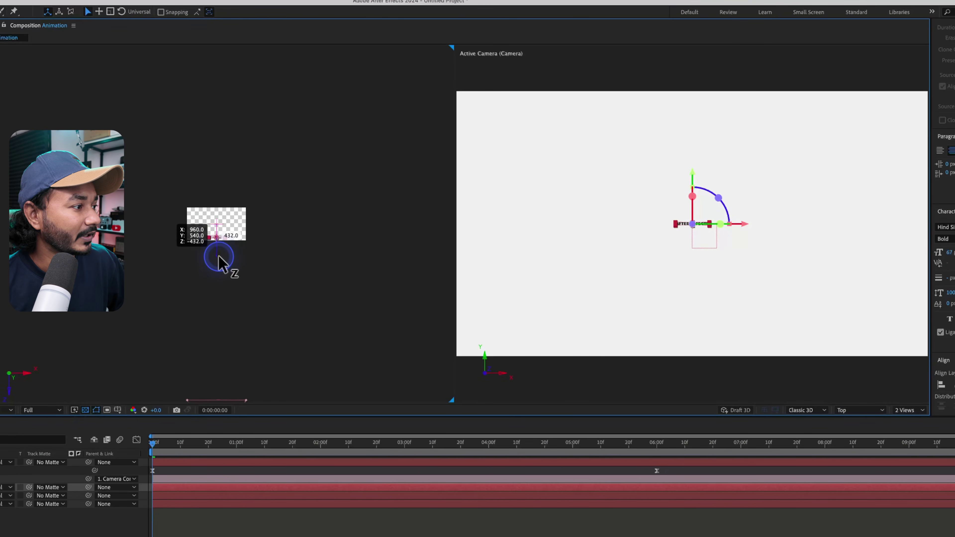
left_click_drag(207, 361, 321, 317)
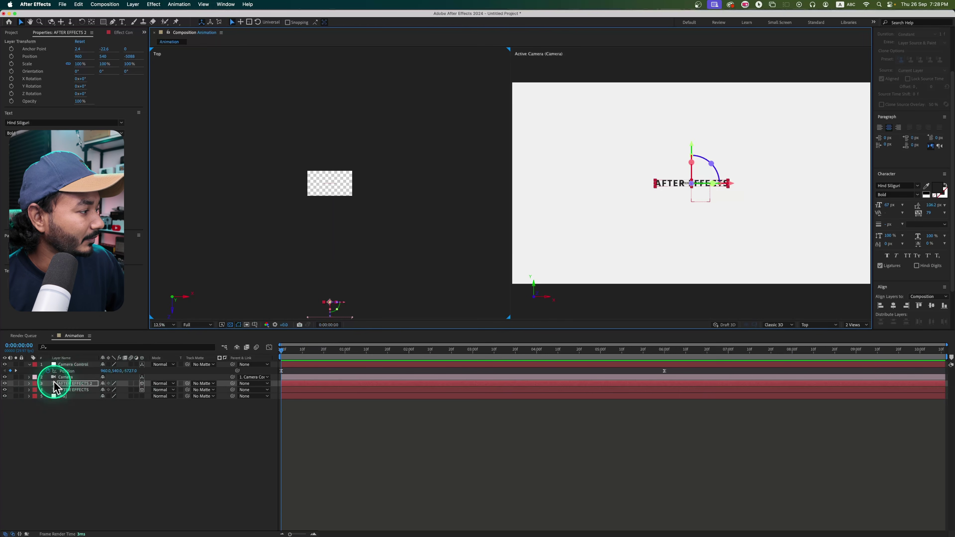
Replace the duplicate layer's text with Keyframe and set it in All Caps.
double_click(55, 387)
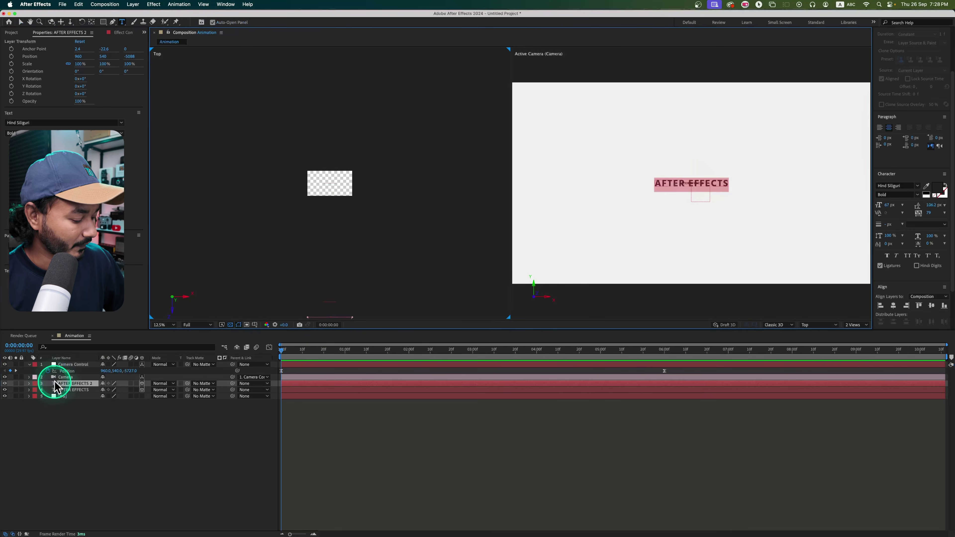
type("Keyframe")
left_click(686, 185)
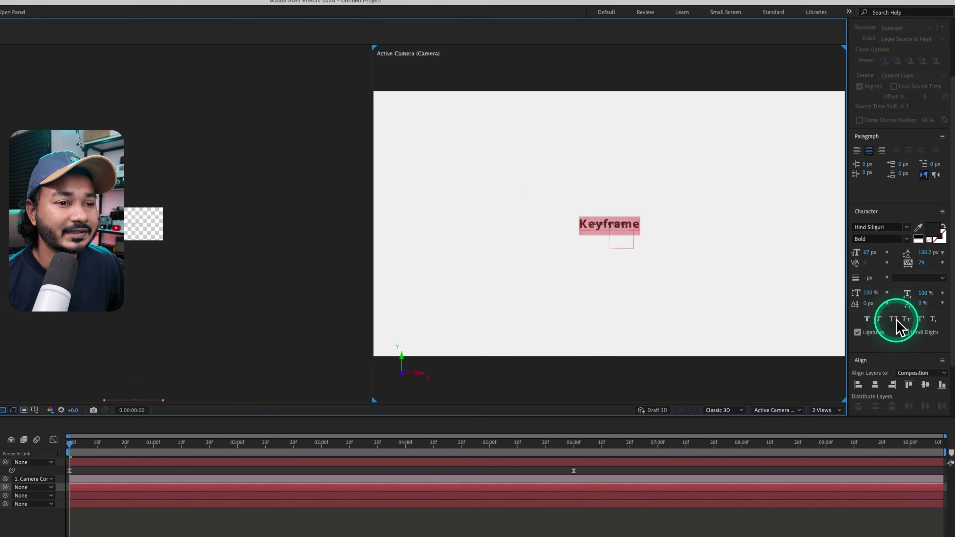
left_click(895, 319)
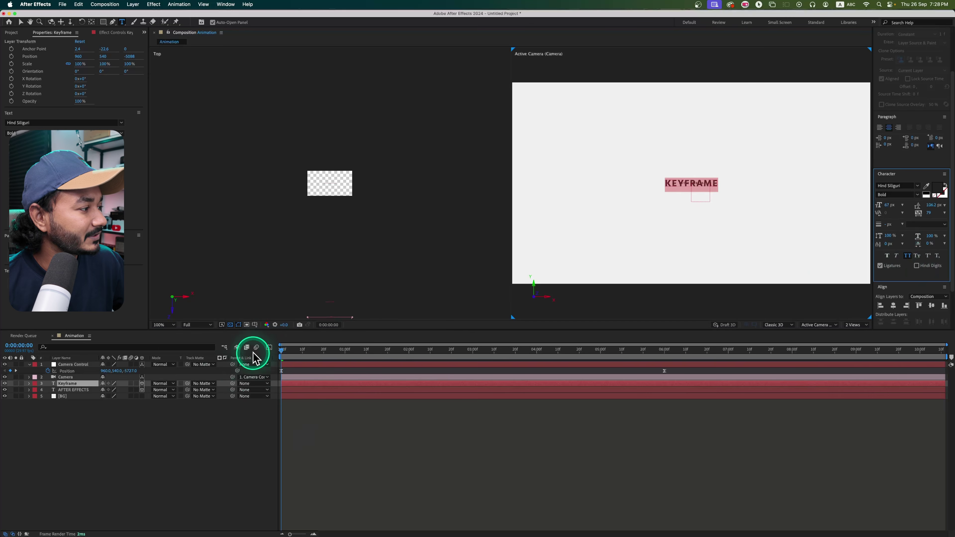
Move the Keyframe layer to about X 816 and Y 754.8, below and slightly left of the AFTER EFFECTS text.
left_click(77, 385)
key("v")
mouse_move(344, 304)
left_mouse_down()
mouse_move(320, 306)
mouse_move(339, 306)
left_mouse_up()
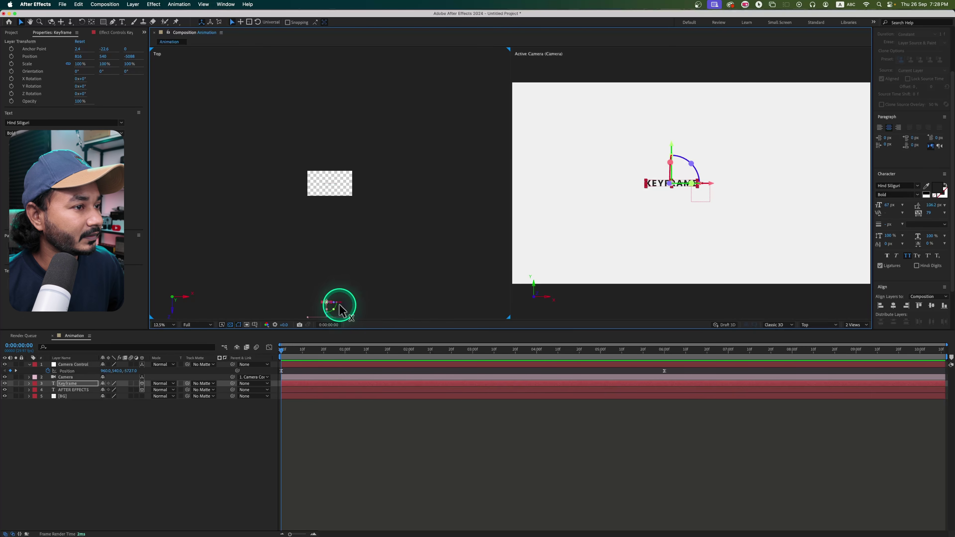
left_click_drag(672, 152, 673, 181)
Duplicate the Keyframe layer and copy the word Motion from the ChatGPT list in Chrome, returning to After Effects.
left_click(64, 384)
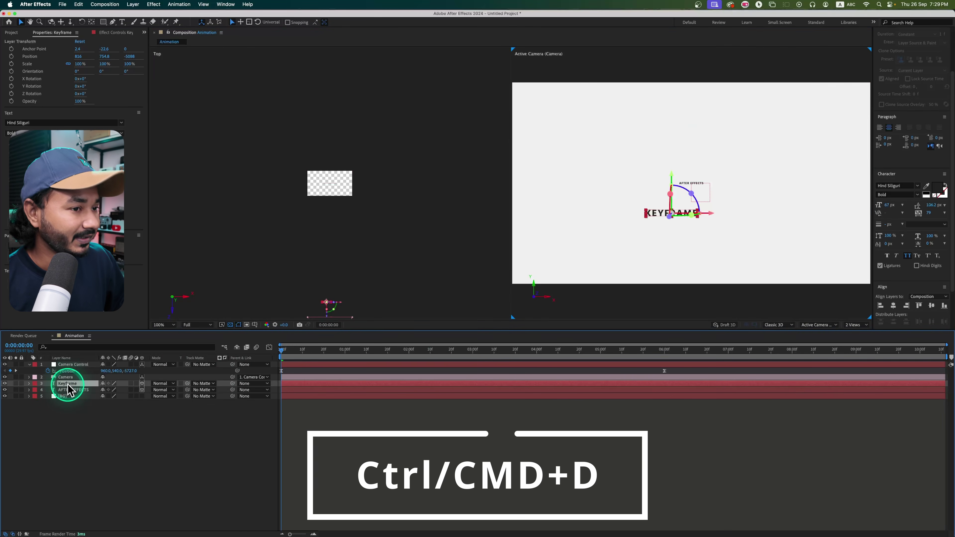
key("super+d")
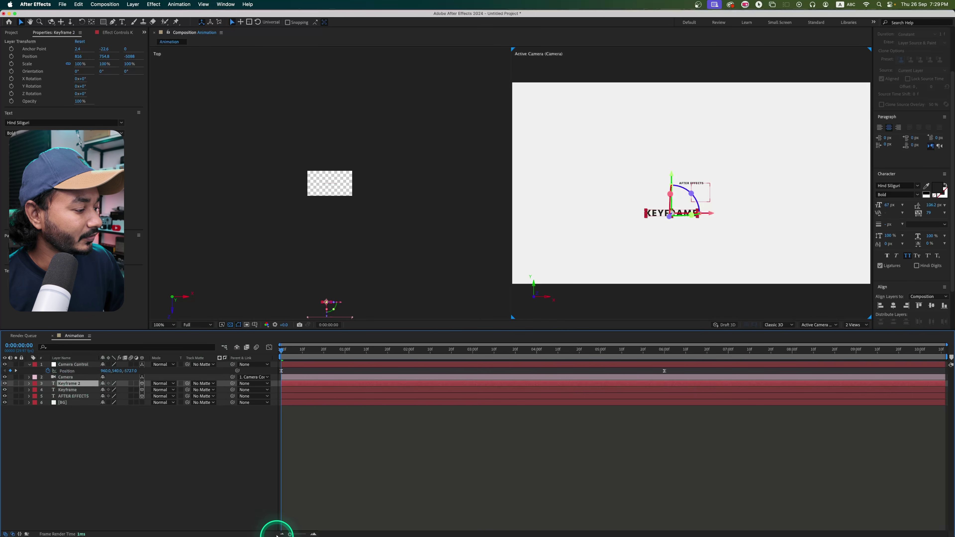
mouse_move(276, 534)
left_click(164, 523)
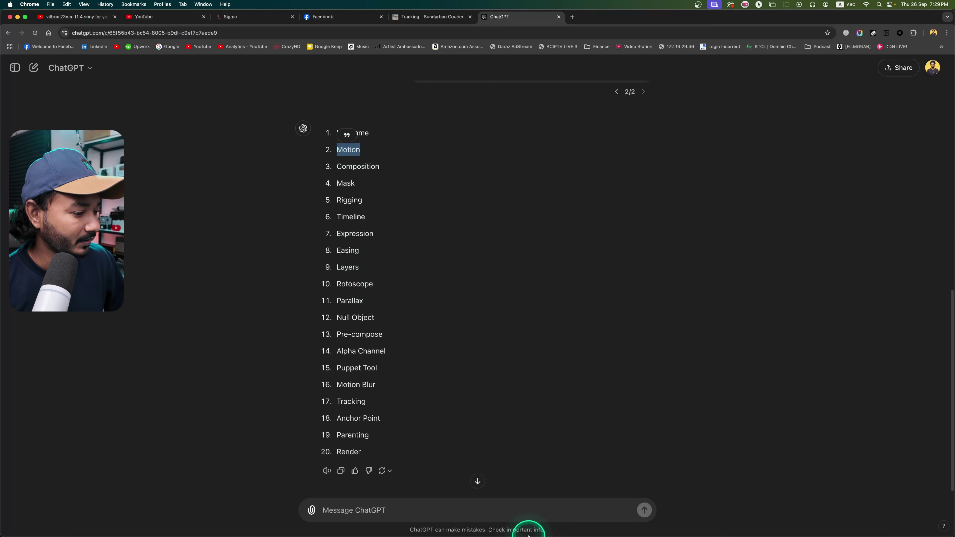
left_click(515, 517)
Change the Keyframe copy's text to Motion and move it in the Top view to about X 1424, Z -4480.
left_click(76, 386)
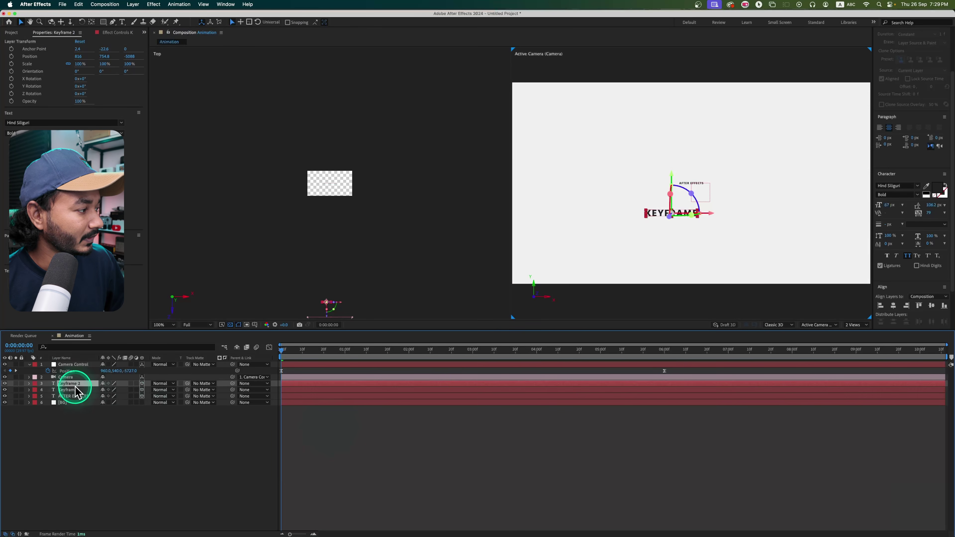
left_click(49, 383)
double_click(51, 384)
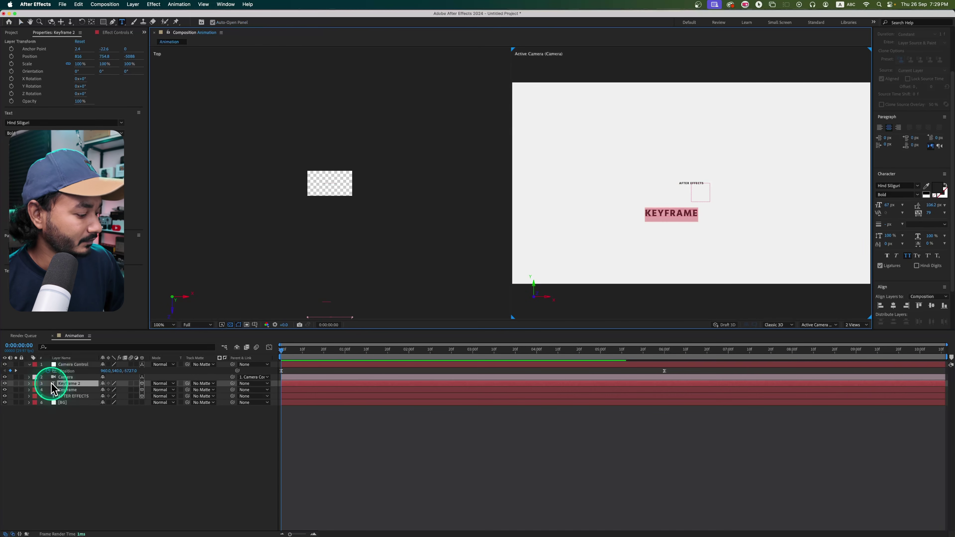
type("Motion")
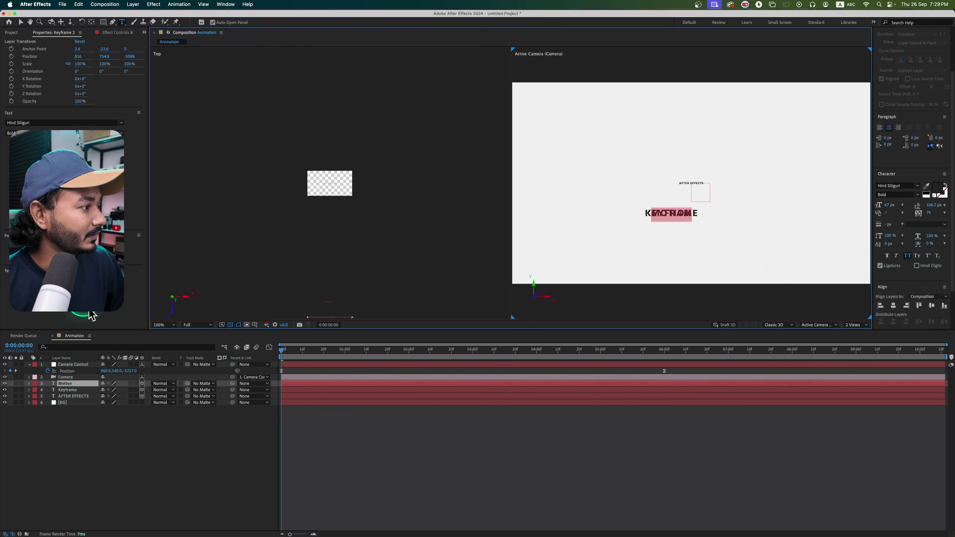
left_click(21, 23)
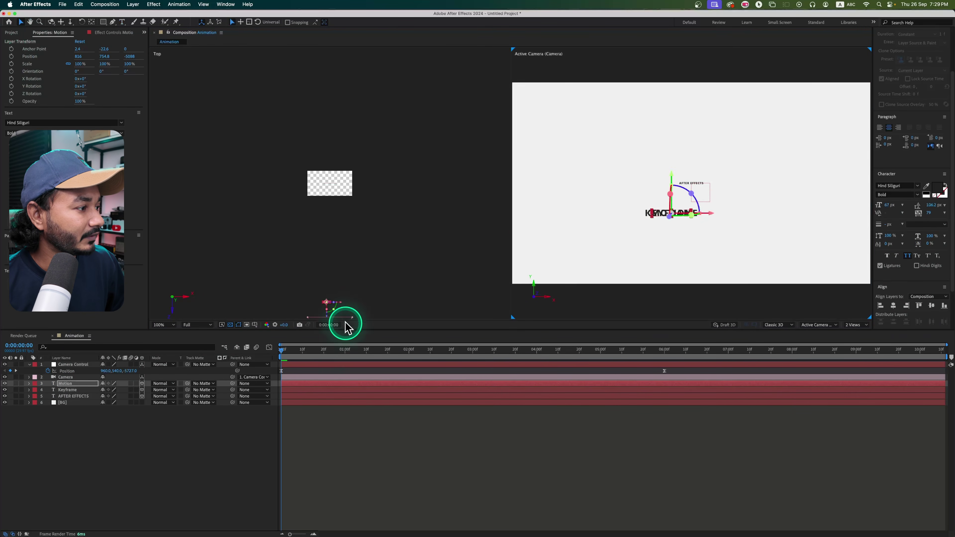
left_click_drag(328, 323, 356, 295)
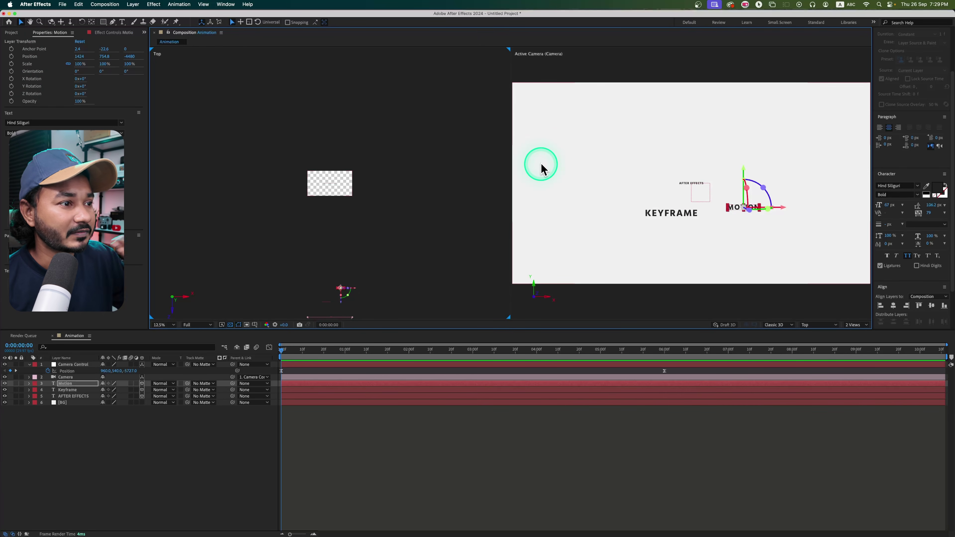
Duplicate the Motion text layer and shift the copy to the right of MOTION in the camera view.
left_click(424, 398)
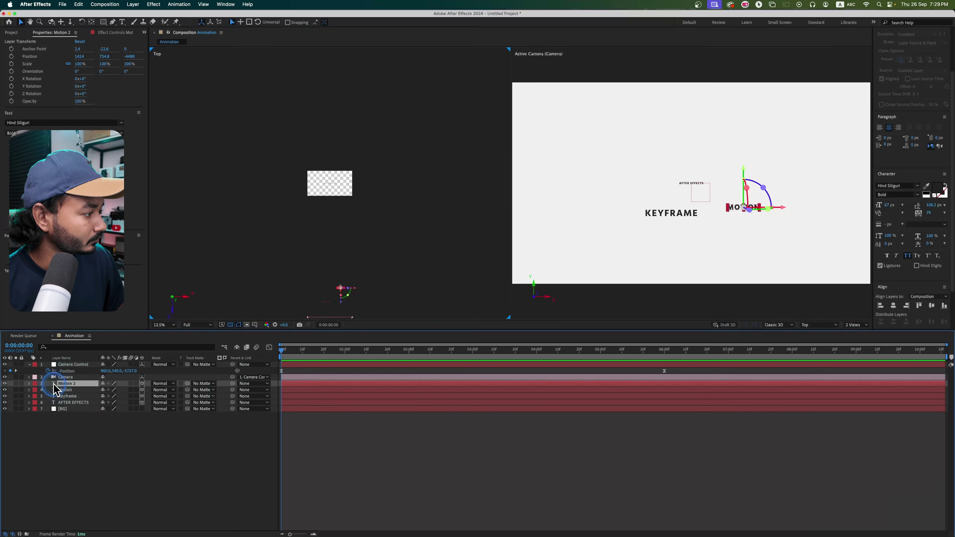
left_click_drag(749, 207, 825, 198)
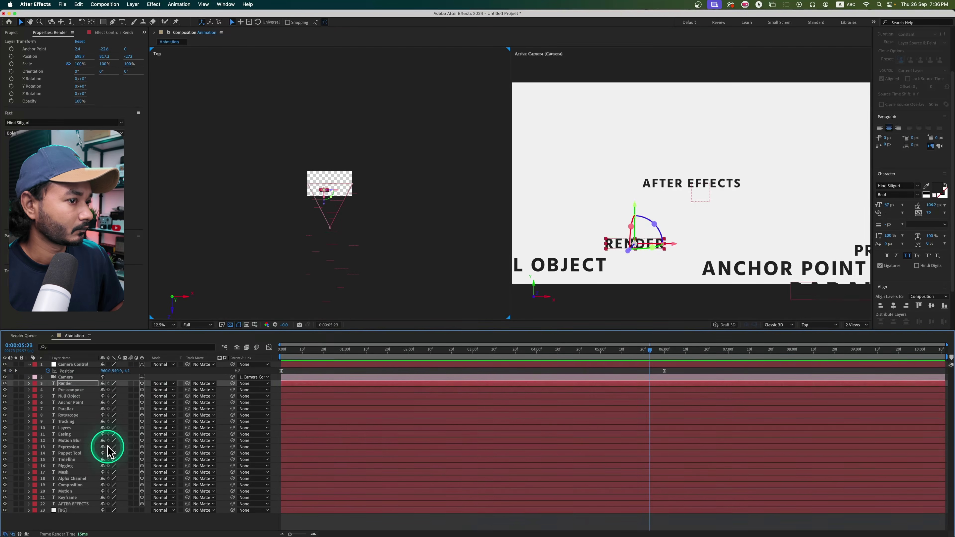
Preview the camera flight through the scattered words from the start and scrub to about 1:14.
left_click(665, 372)
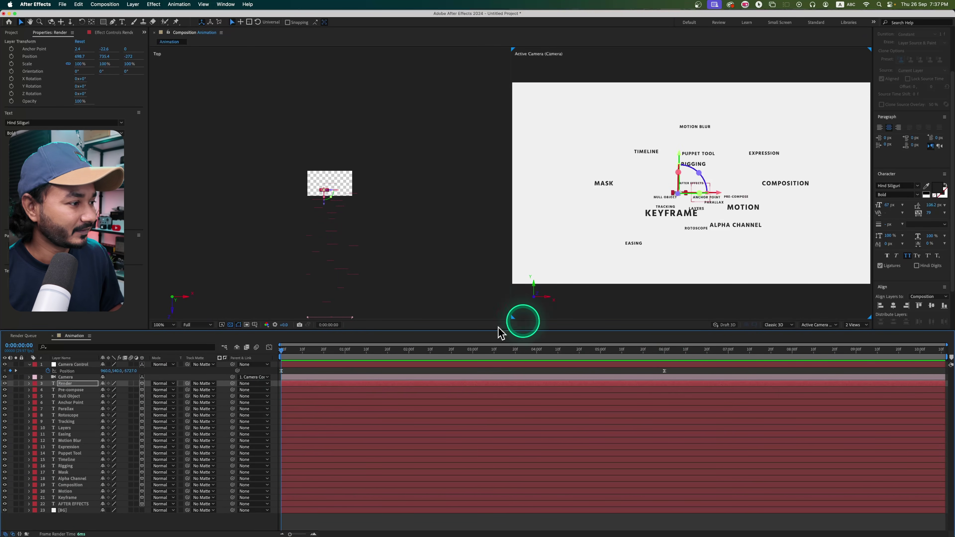
key("Home")
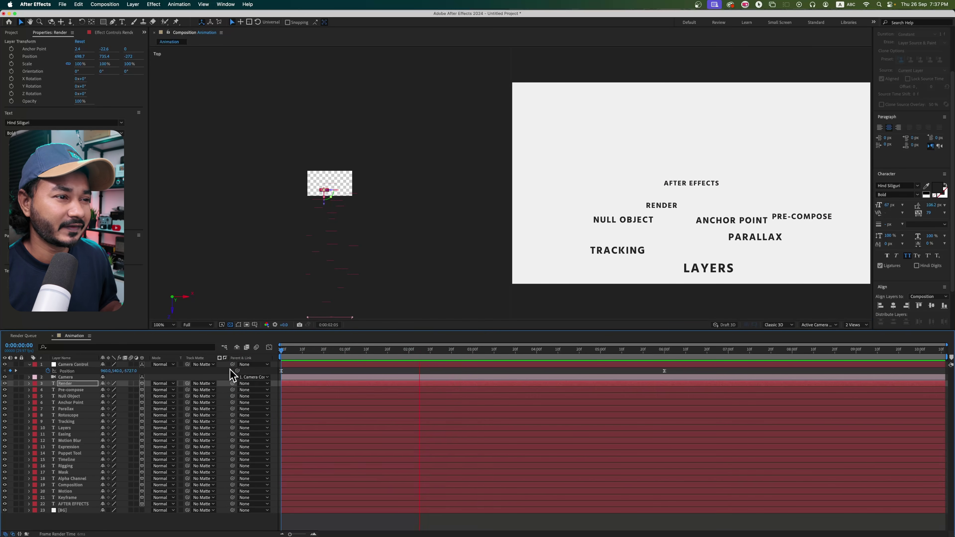
left_click_drag(401, 358, 375, 383)
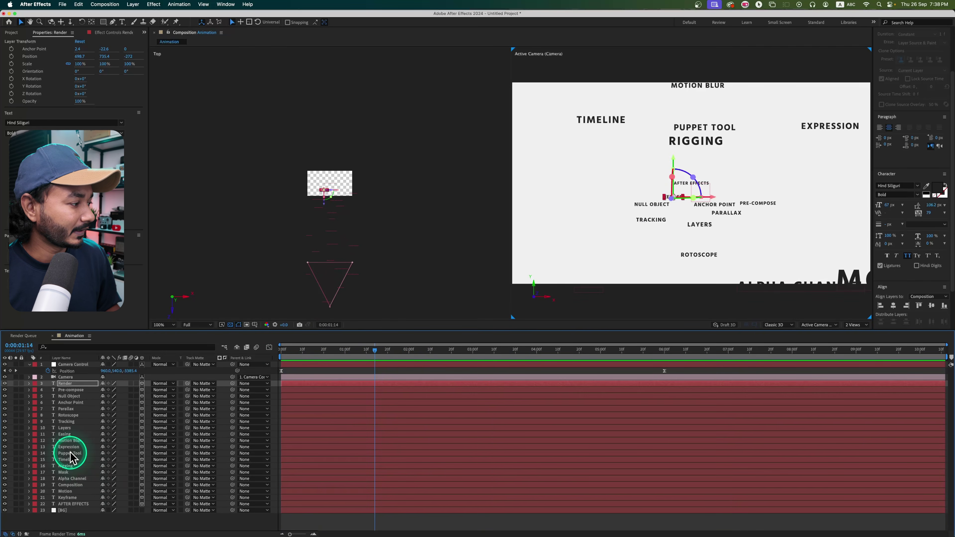
Bring the Tracking layer forward along Z to about -2592 and the Null Object layer to about -1296 in the Top view.
left_click(75, 422)
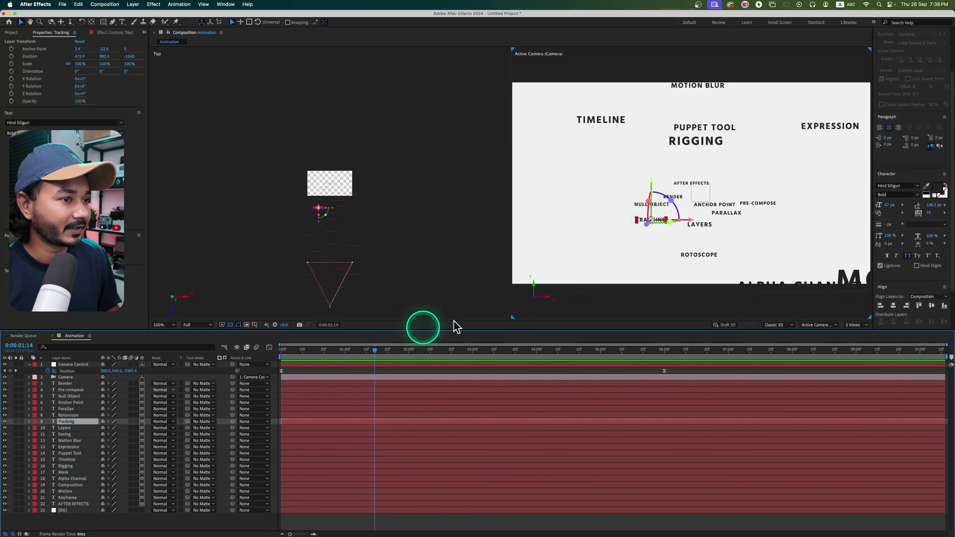
left_click_drag(319, 229, 315, 264)
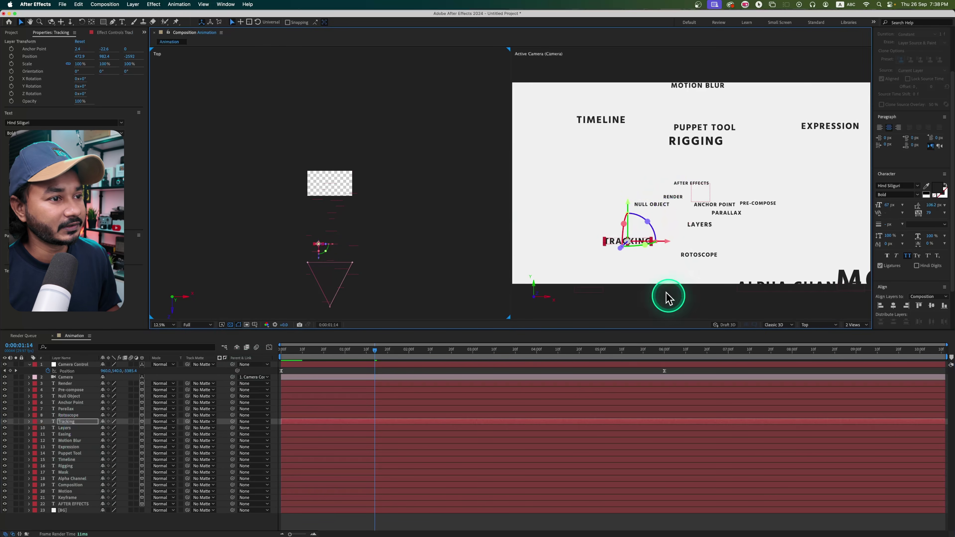
left_click(655, 209)
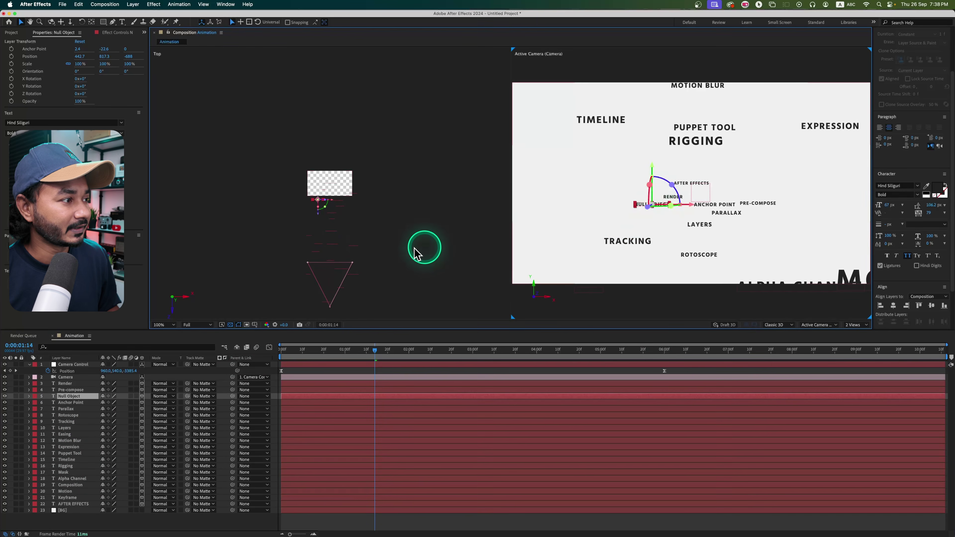
left_click_drag(318, 222, 320, 233)
Preview the camera flight to about 5:15 and recolour the AFTER EFFECTS text a saturated blue.
left_click(655, 263)
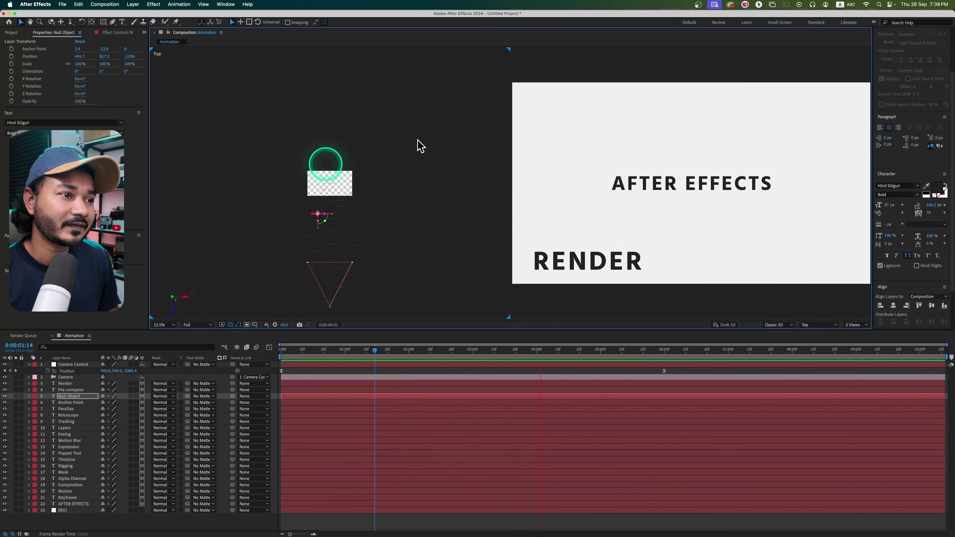
key("space")
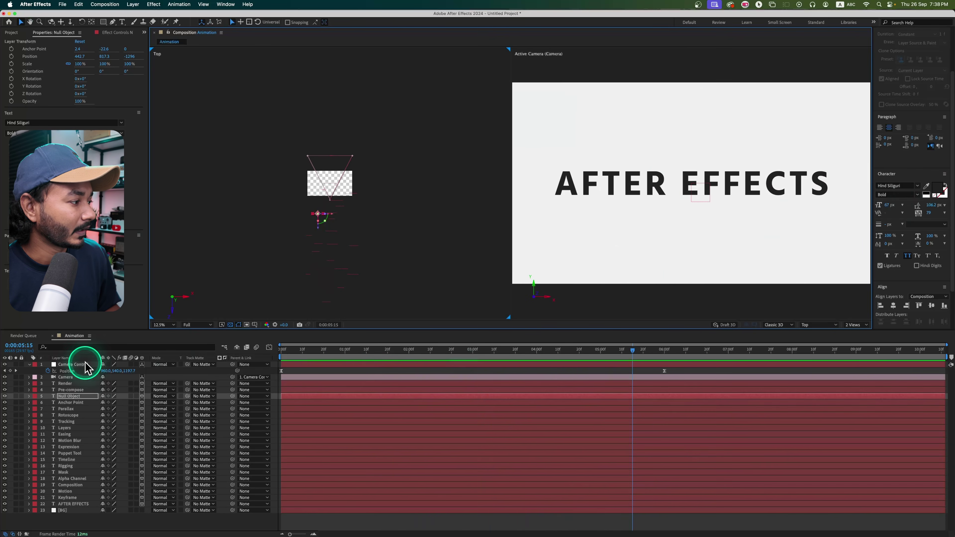
left_click(69, 504)
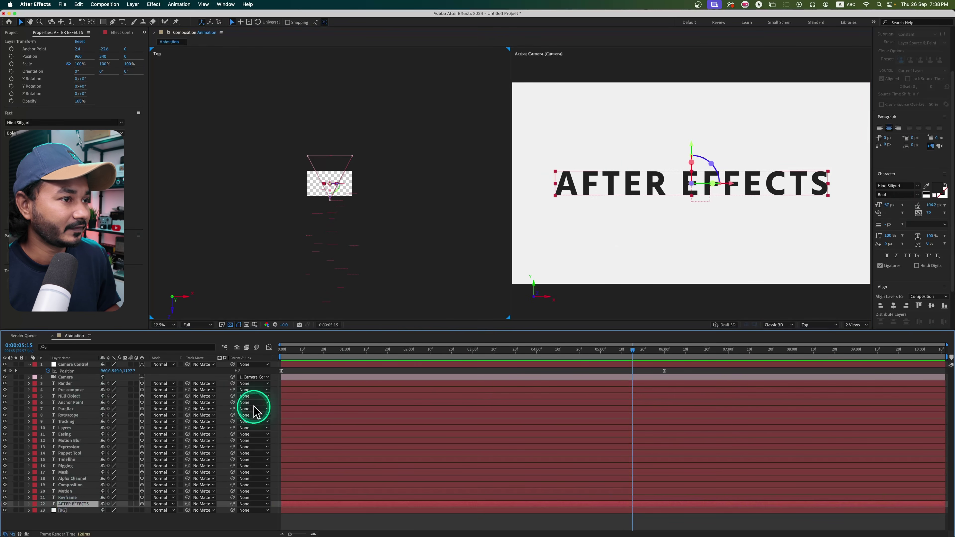
double_click(635, 184)
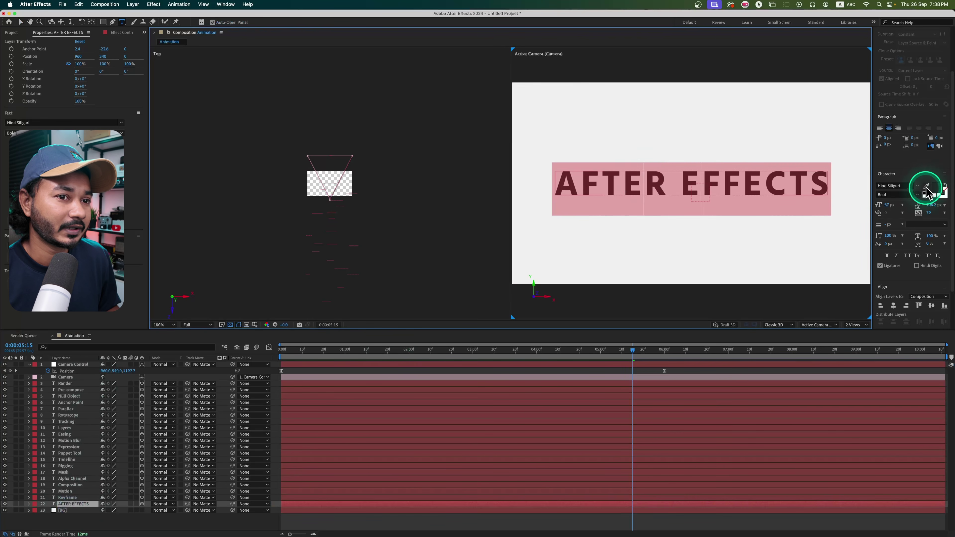
left_click(937, 188)
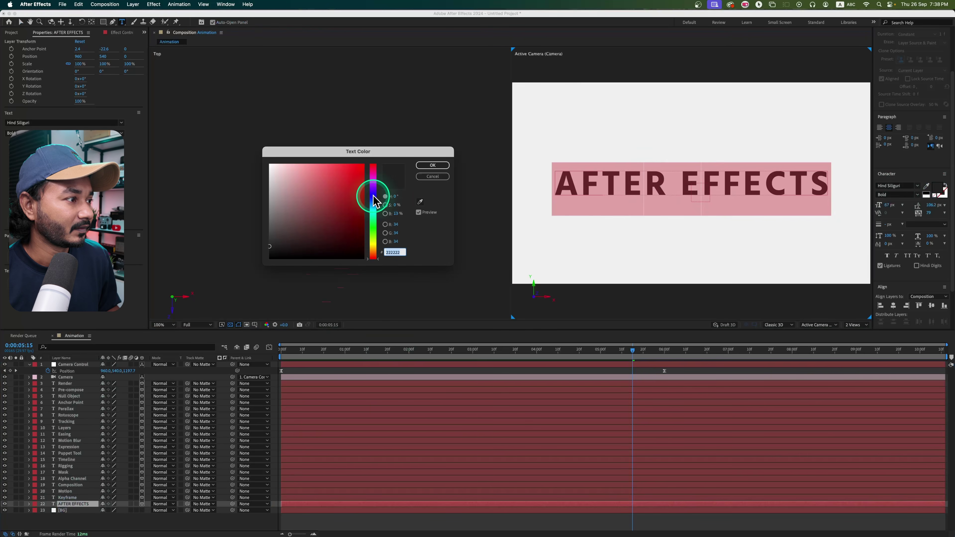
left_click(373, 195)
left_click_drag(339, 186, 355, 182)
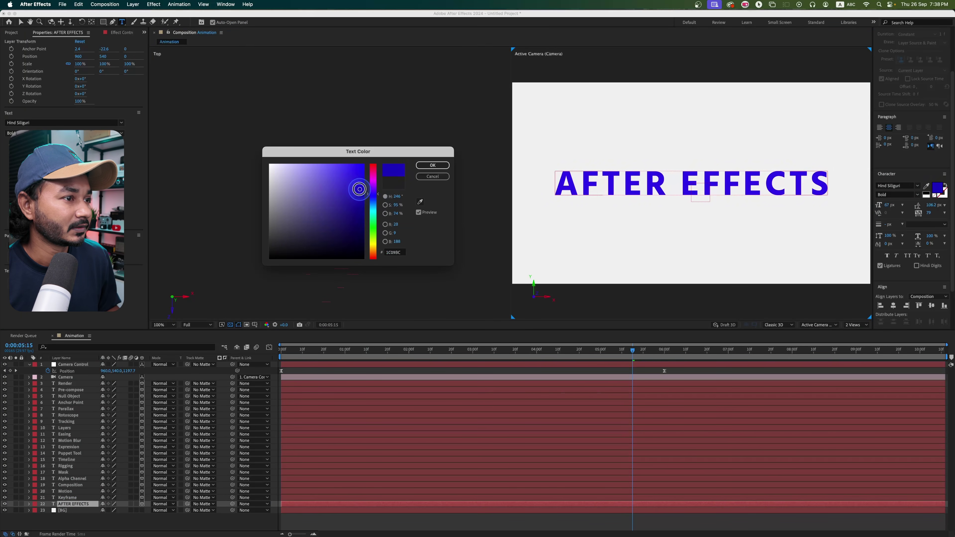
left_click_drag(374, 197, 374, 202)
left_click(444, 174)
left_click(433, 165)
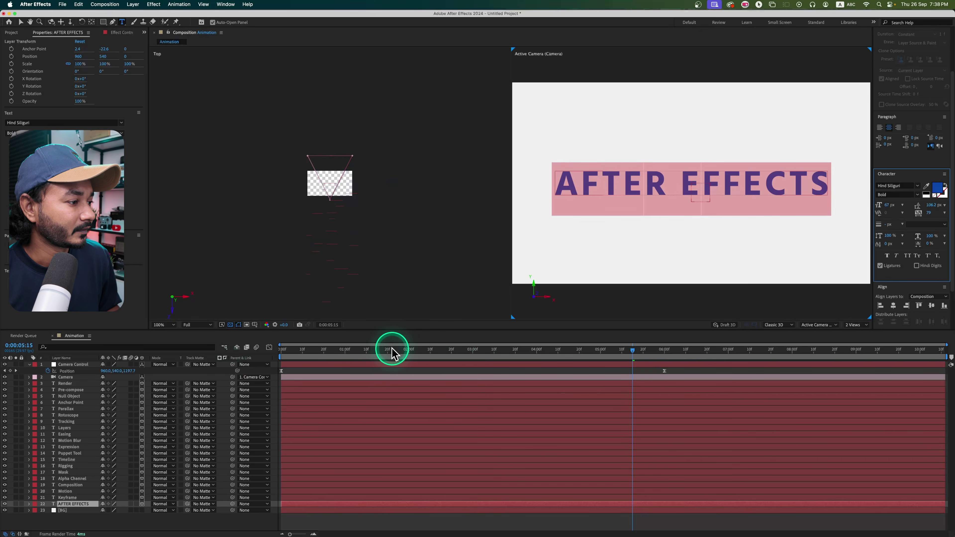
Play the camera flight from the start to check the blue AFTER EFFECTS text, stopping at about 5:12.
left_click(158, 355)
key("Home")
key("space")
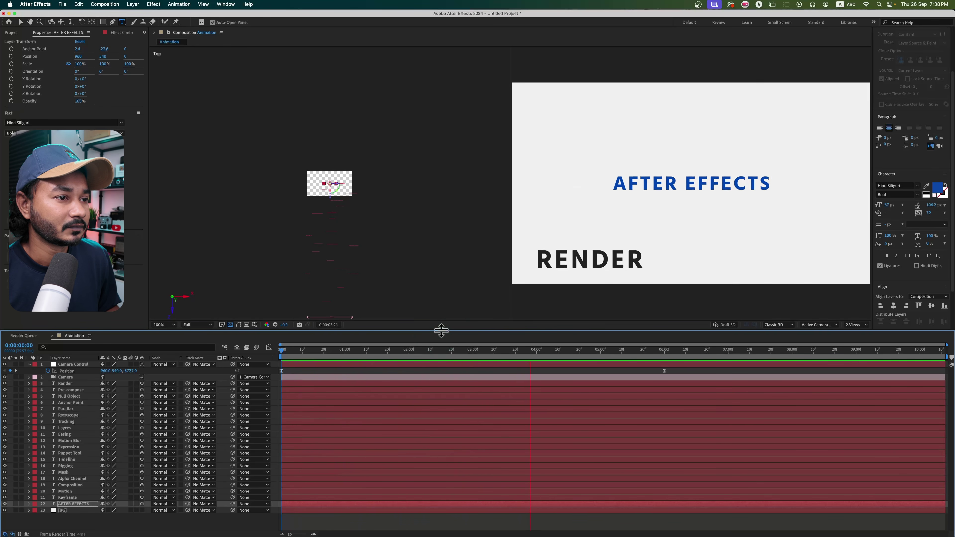
left_click(512, 370)
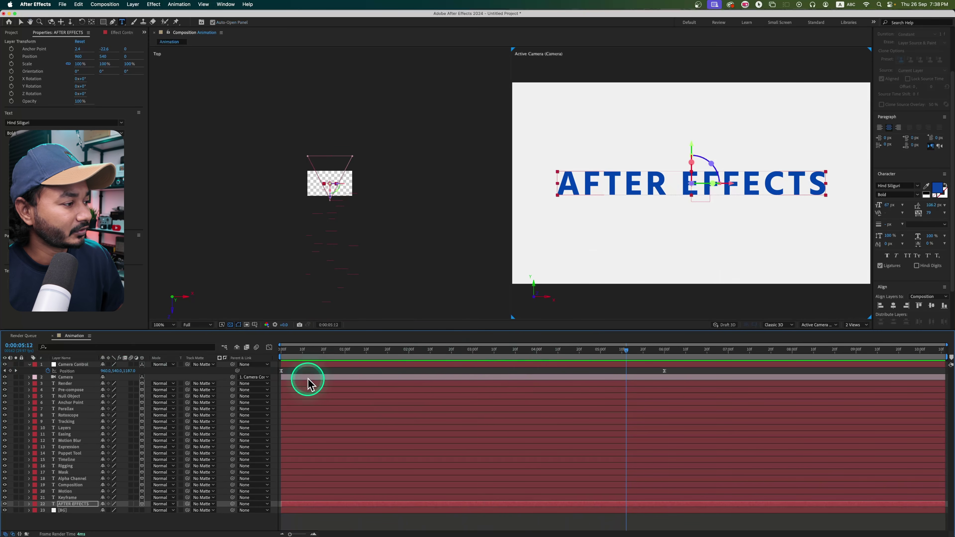
Keyframe the Camera Control null's Z Rotation from -119° at the start to 0° at about 5:25.
left_click(69, 365)
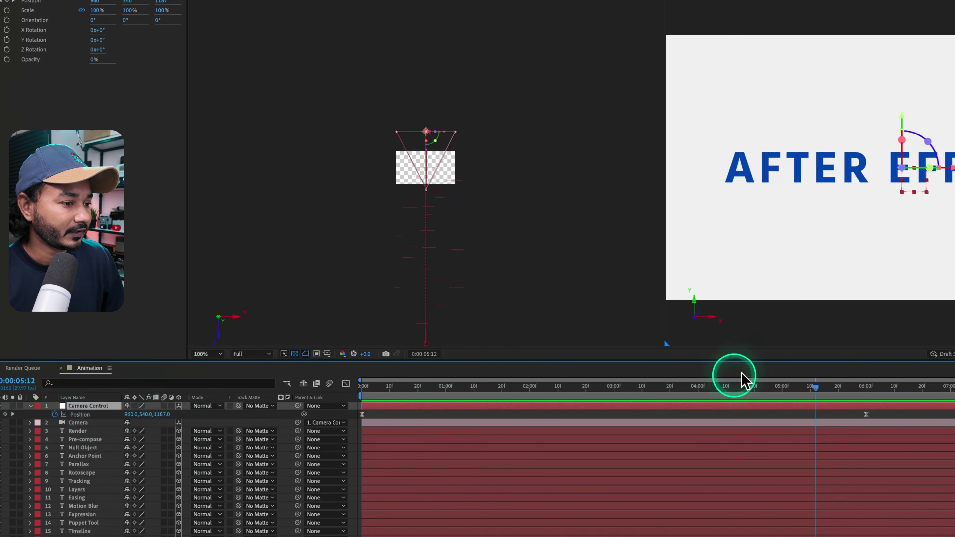
key("r")
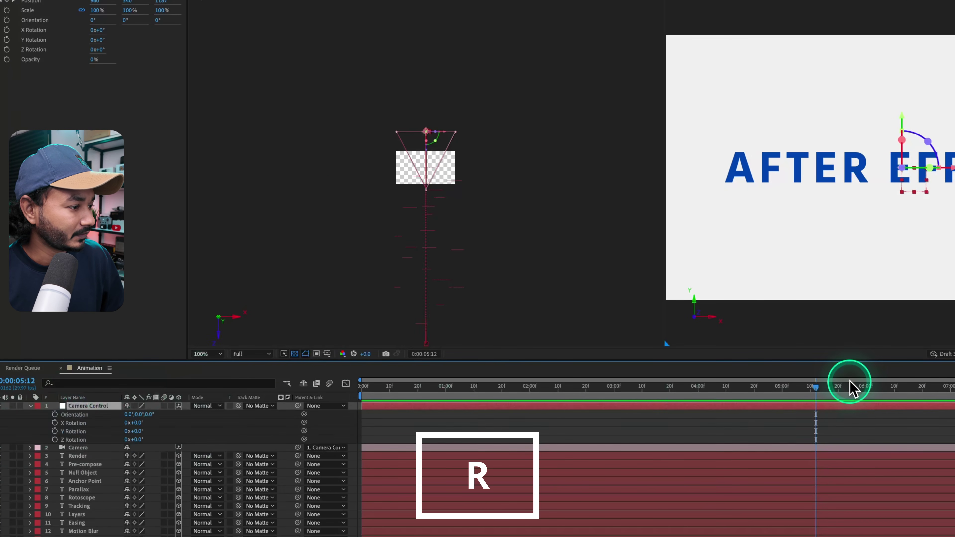
left_click(54, 440)
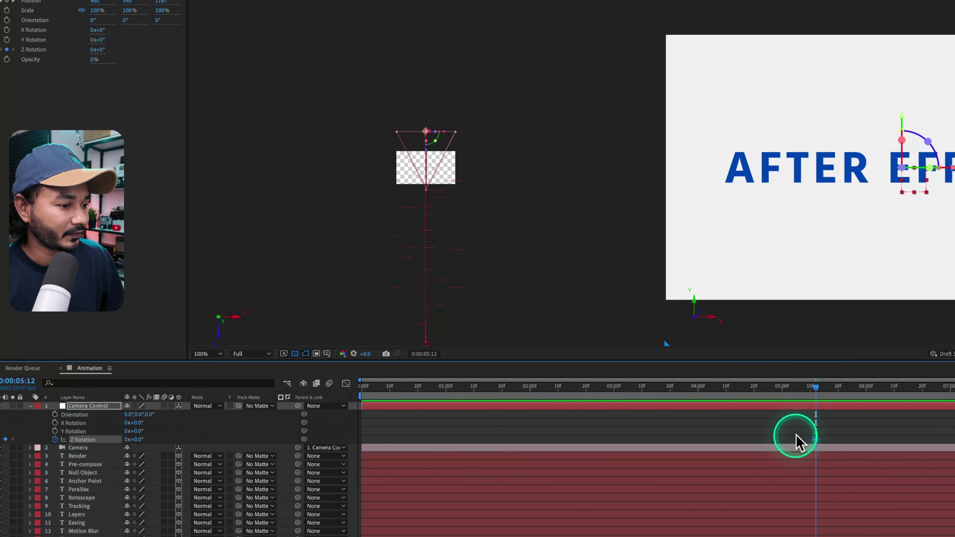
left_click_drag(815, 440, 852, 439)
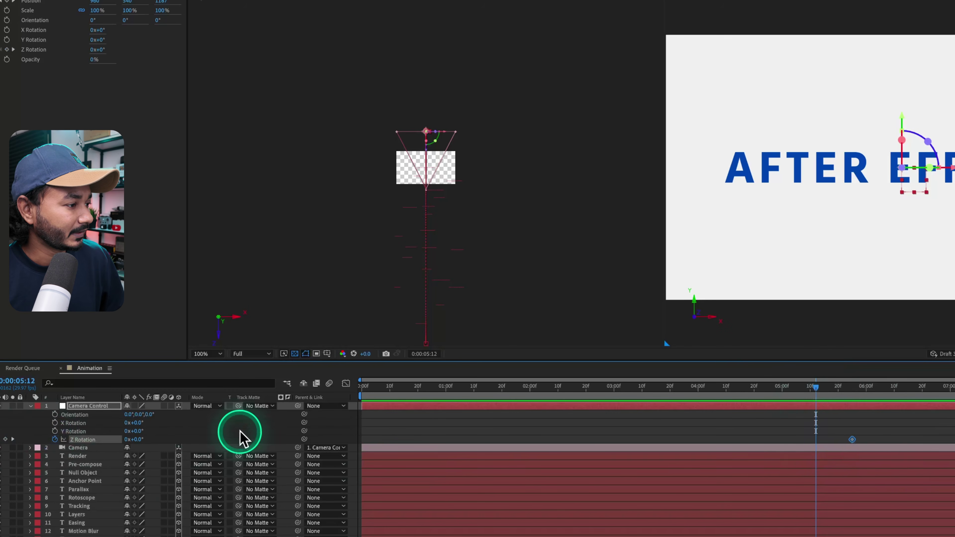
left_click_drag(517, 397, 327, 418)
left_click_drag(140, 441, 125, 443)
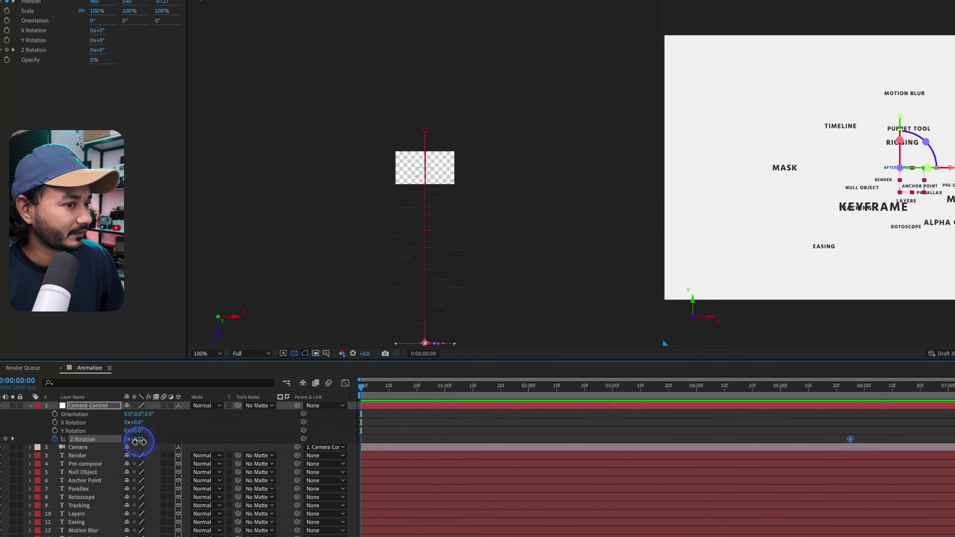
left_click_drag(108, 405, 64, 390)
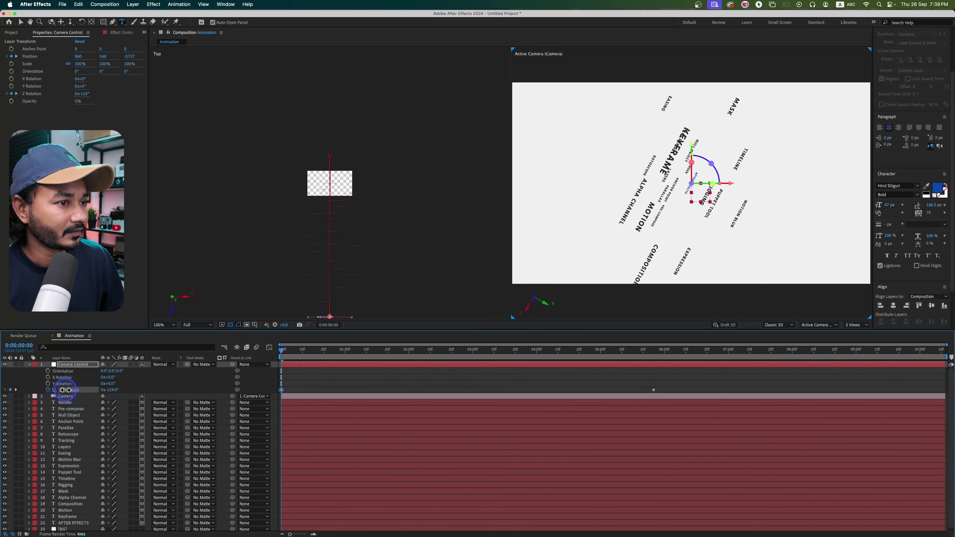
Apply Easy Ease to both Z Rotation keyframes and extend the end keyframe's influence so the rotation speed peaks early.
left_click_drag(680, 391, 271, 392)
right_click(282, 391)
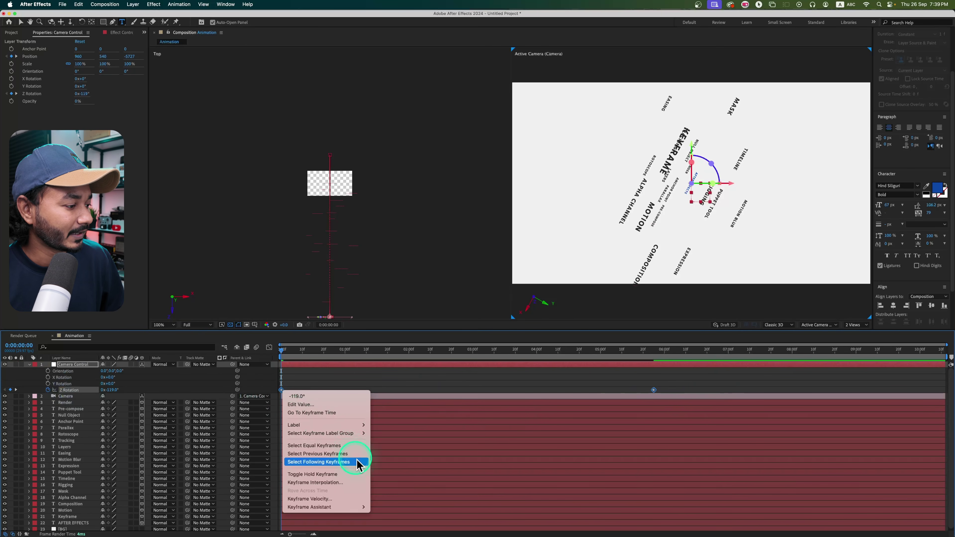
mouse_move(359, 508)
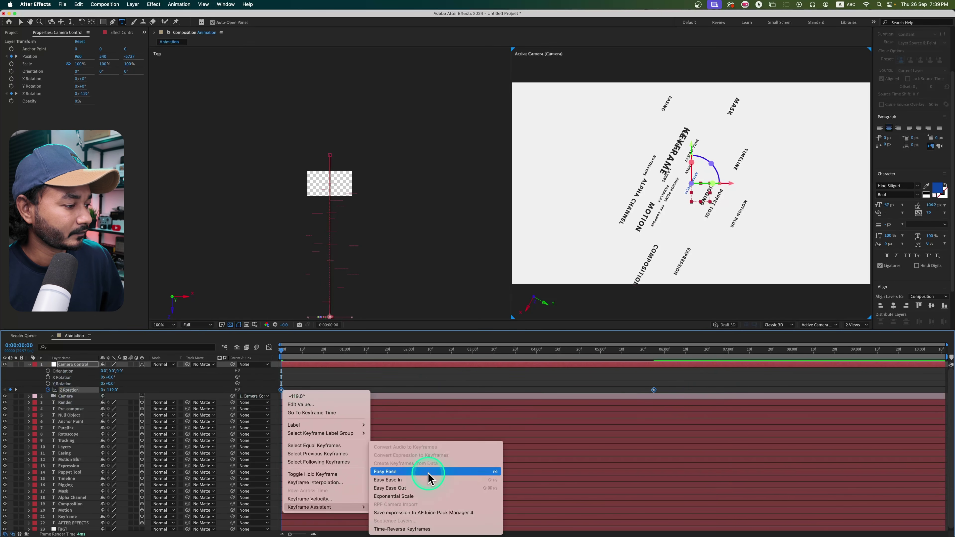
left_click(428, 475)
left_click(270, 348)
left_click_drag(693, 485, 624, 520)
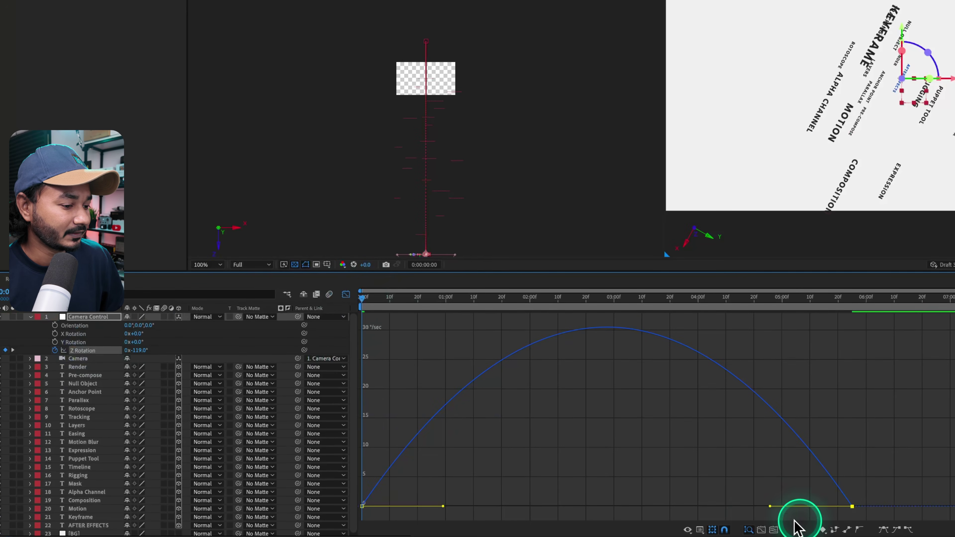
left_click_drag(771, 506, 662, 504)
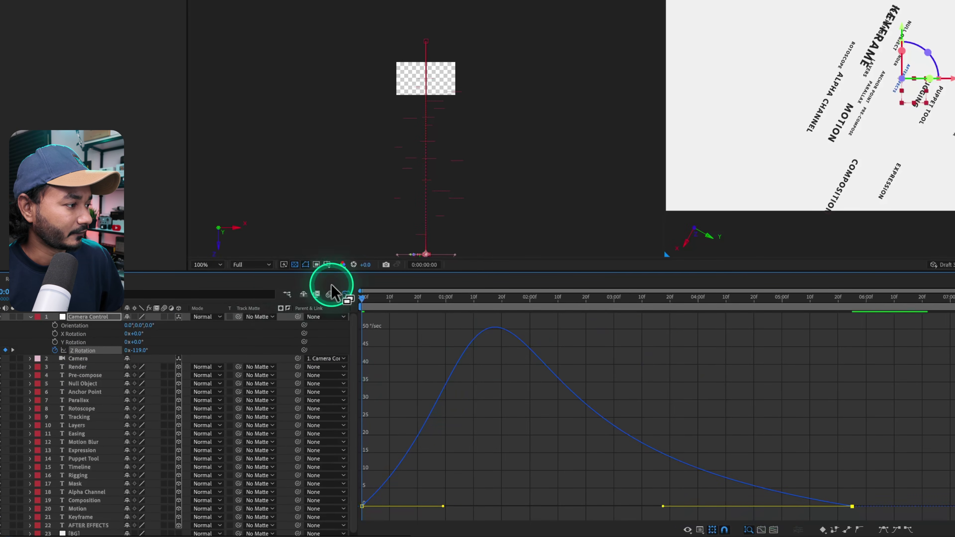
left_click(345, 294)
Preview the rotating camera flight from the start to about 5:25.
left_click_drag(414, 307, 213, 315)
key("space")
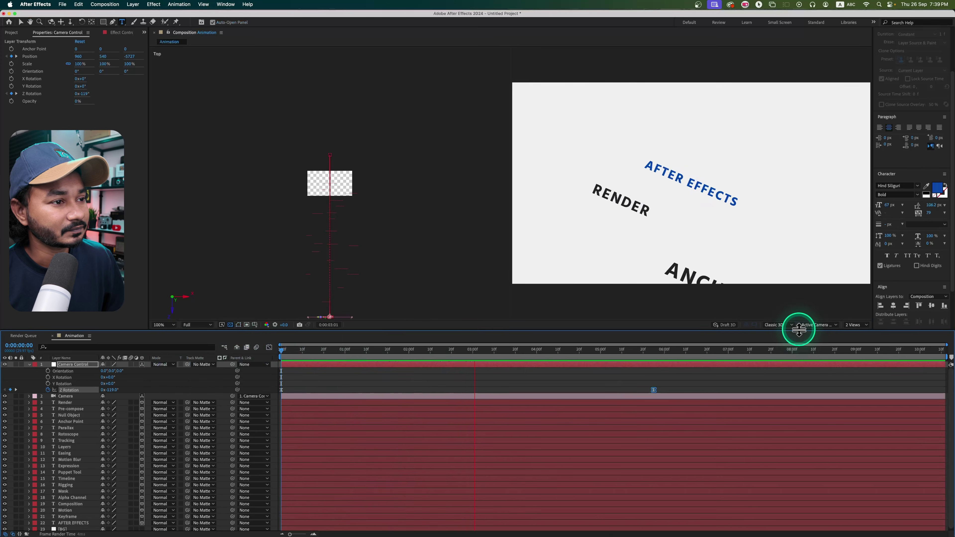
left_click(610, 217)
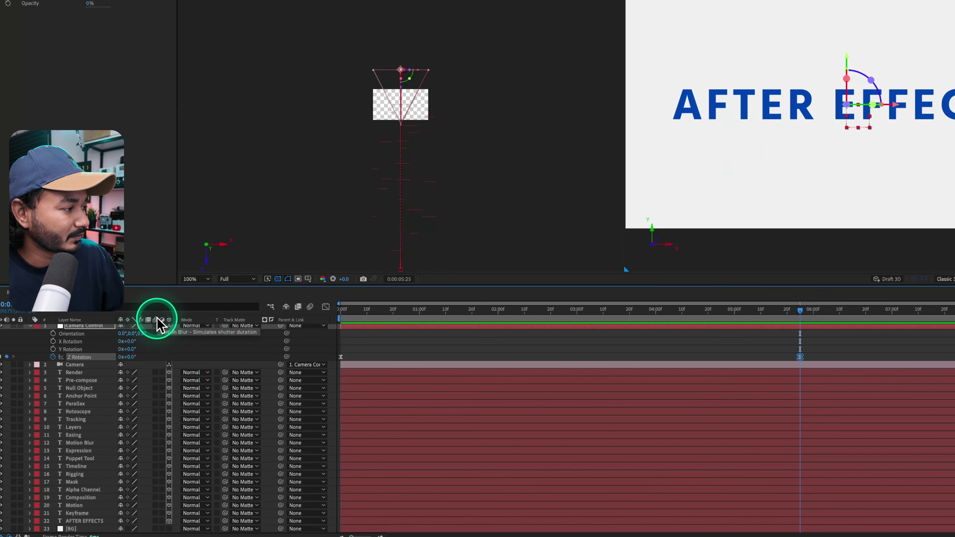
Enable motion blur for the composition and all text layers from Render to AFTER EFFECTS, and preview from the start.
left_click(158, 373)
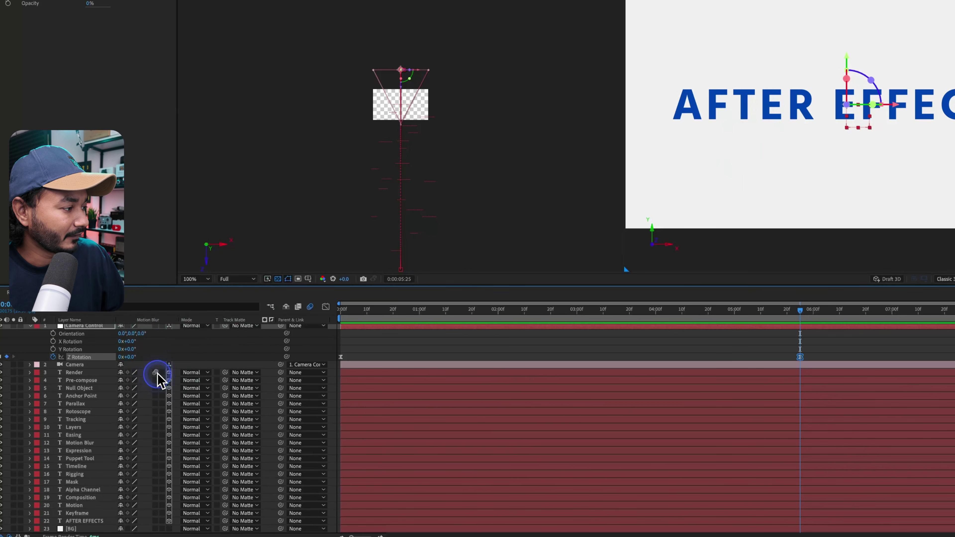
left_click_drag(159, 536, 160, 523)
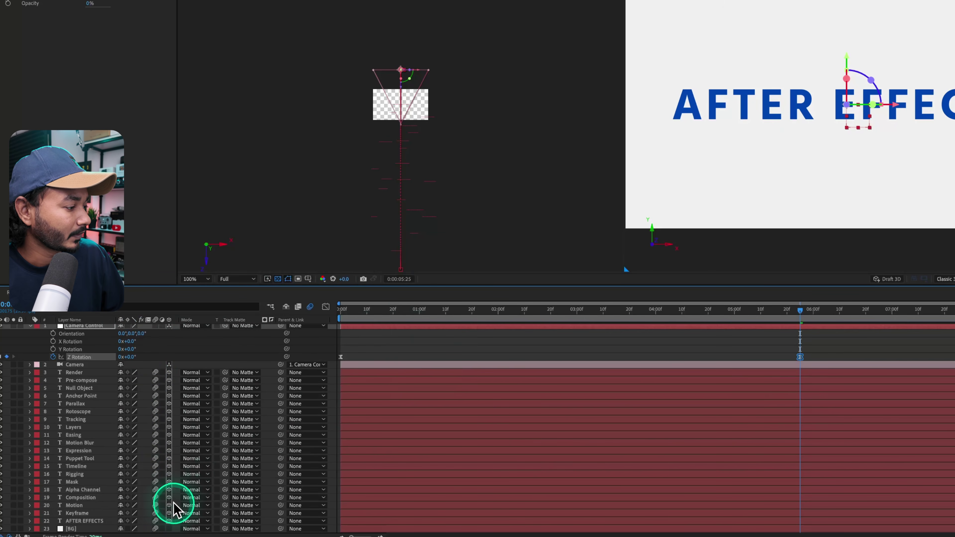
left_click(358, 320)
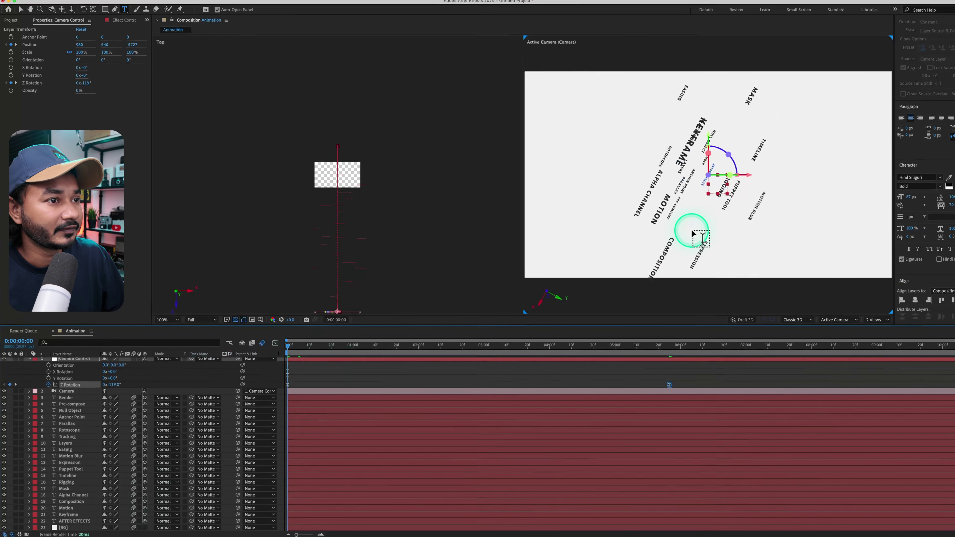
key("space")
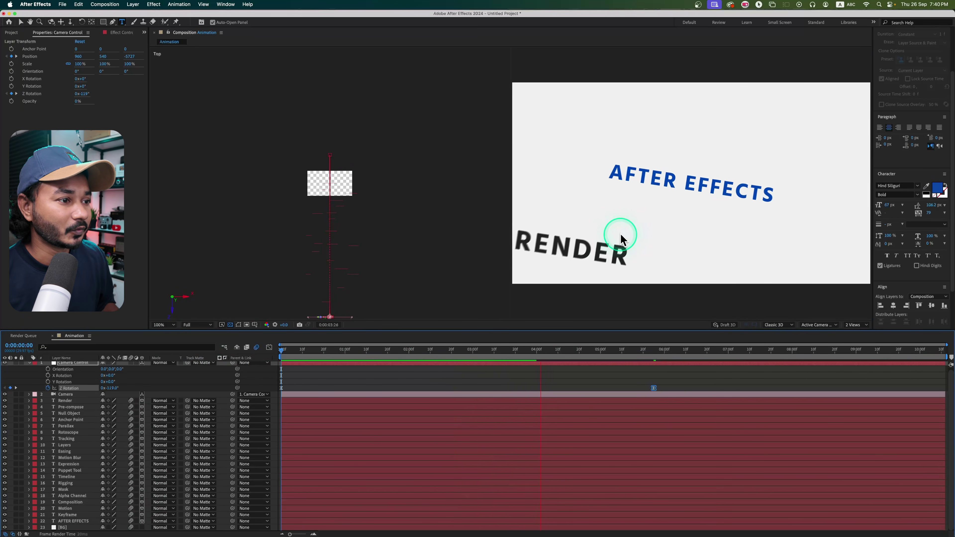
Add an Opacity keyframe of 0% at the start of all text layers from Render to AFTER EFFECTS.
left_click(67, 401)
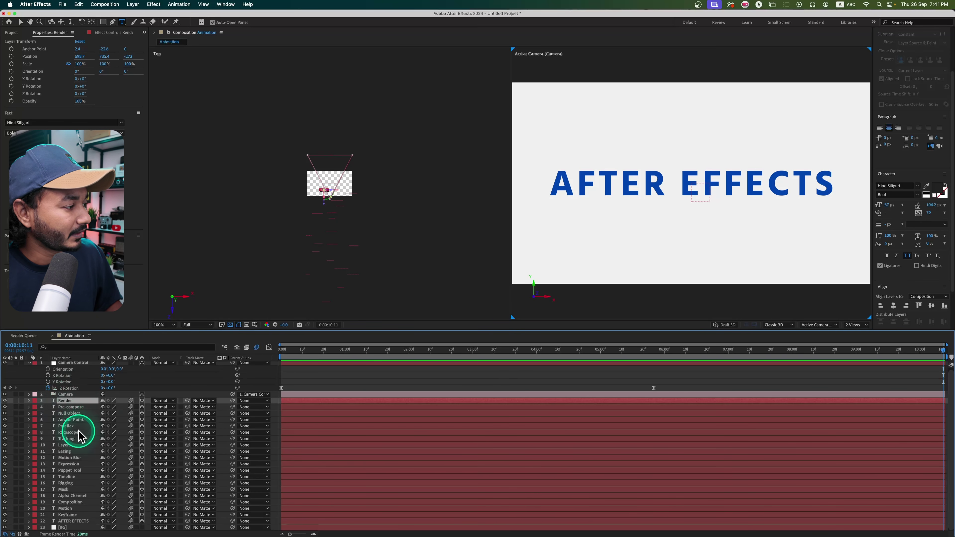
left_click(73, 521, "shift")
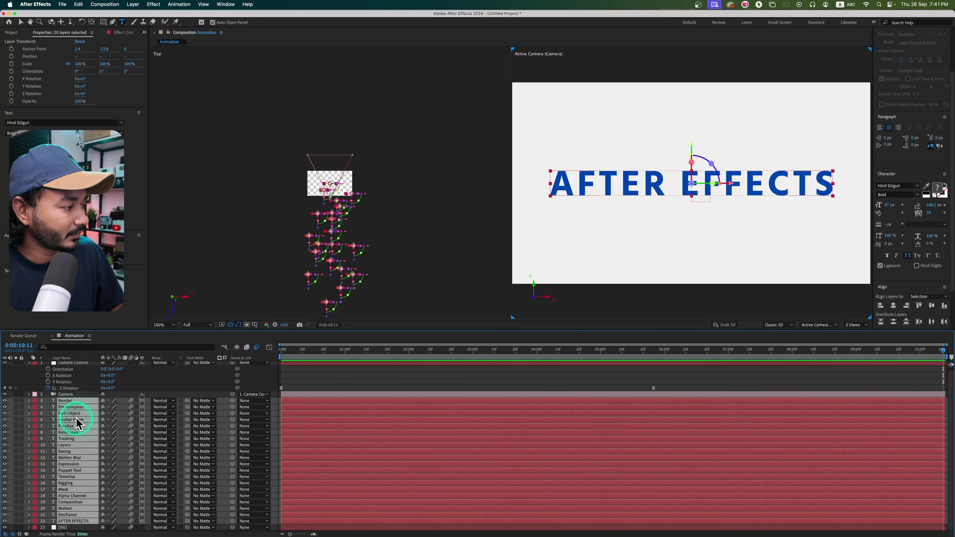
key("t")
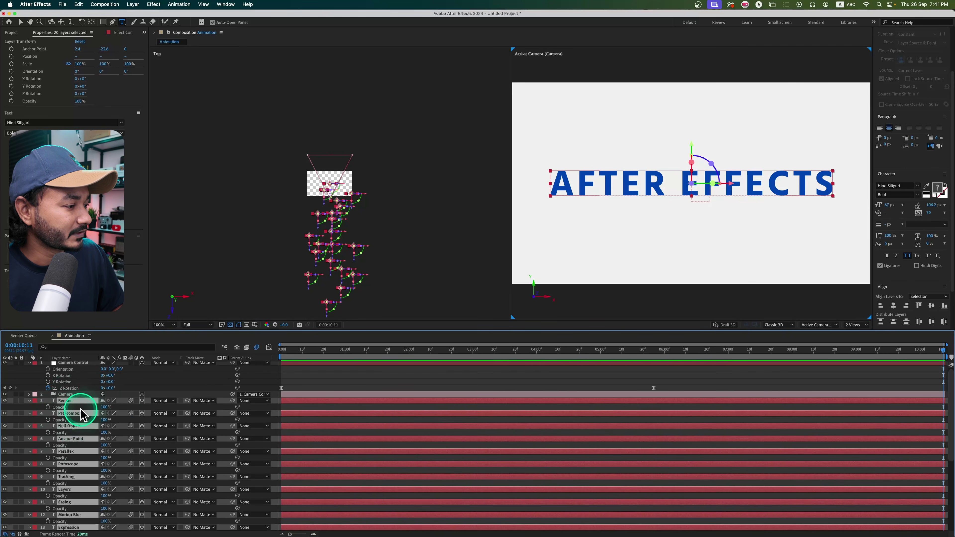
left_click_drag(299, 352, 241, 363)
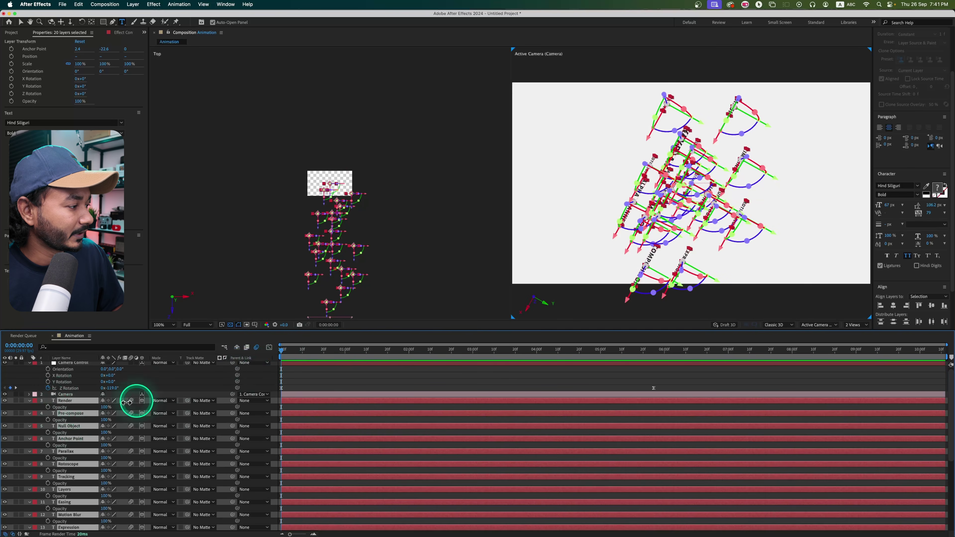
left_click(48, 407)
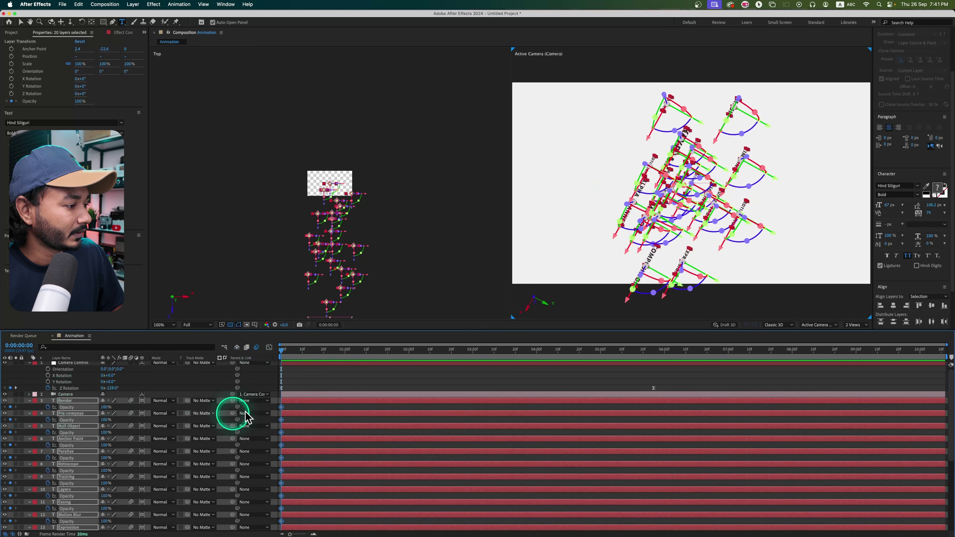
left_click_drag(44, 409, 3, 407)
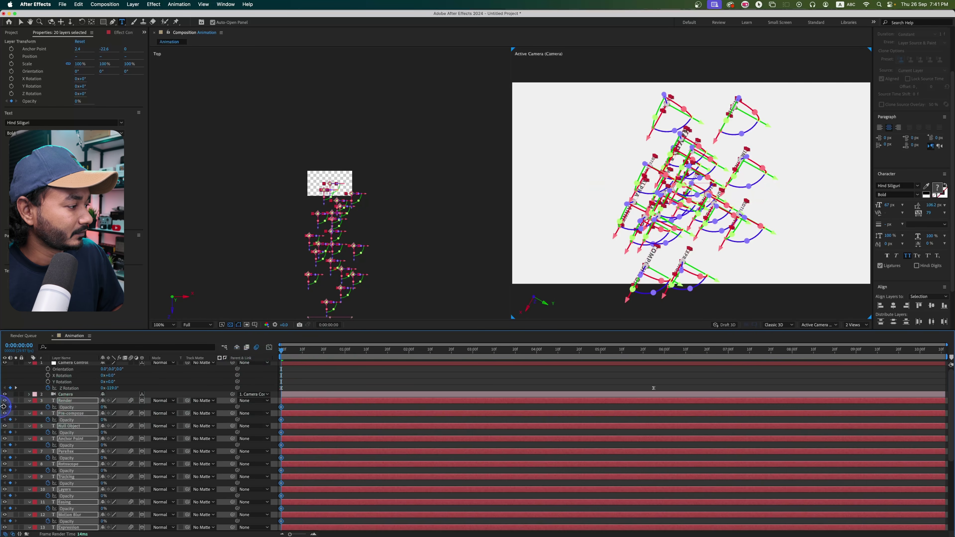
Raise the selected text layers' Opacity to 100% at 1:02 and scrub through the fade-in.
left_click_drag(296, 350, 349, 364)
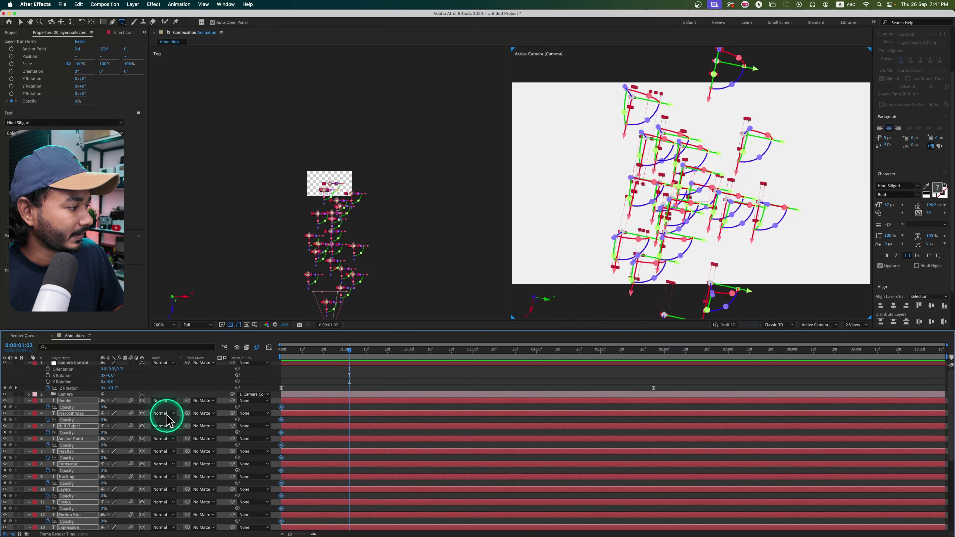
left_click_drag(102, 412, 245, 390)
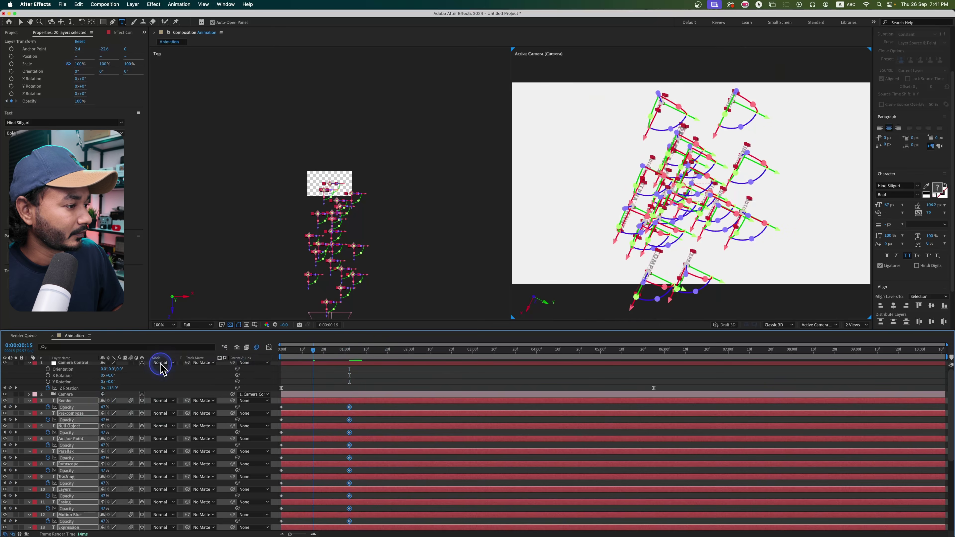
key("Home")
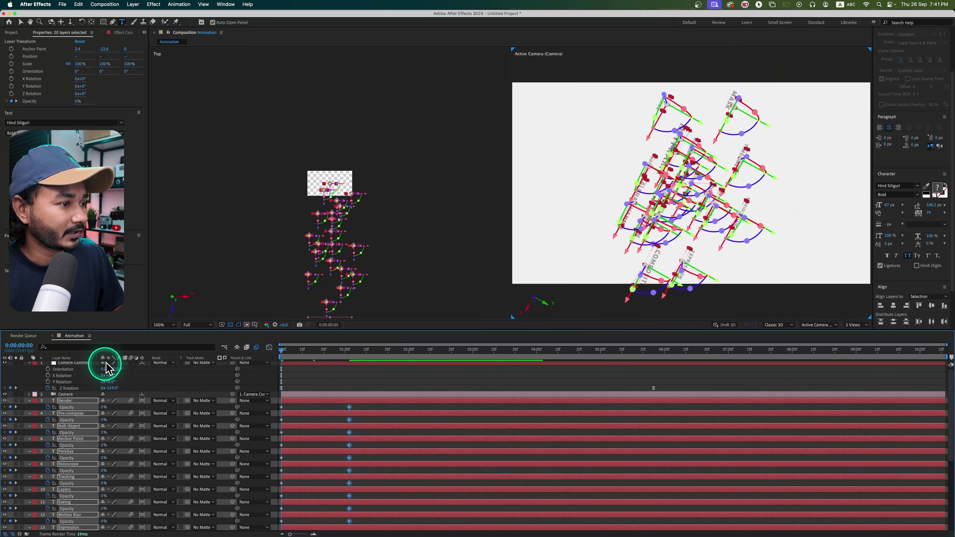
Preview the text fade-in and move the text layers' second Opacity keyframes out to 2:00.
left_click(416, 376)
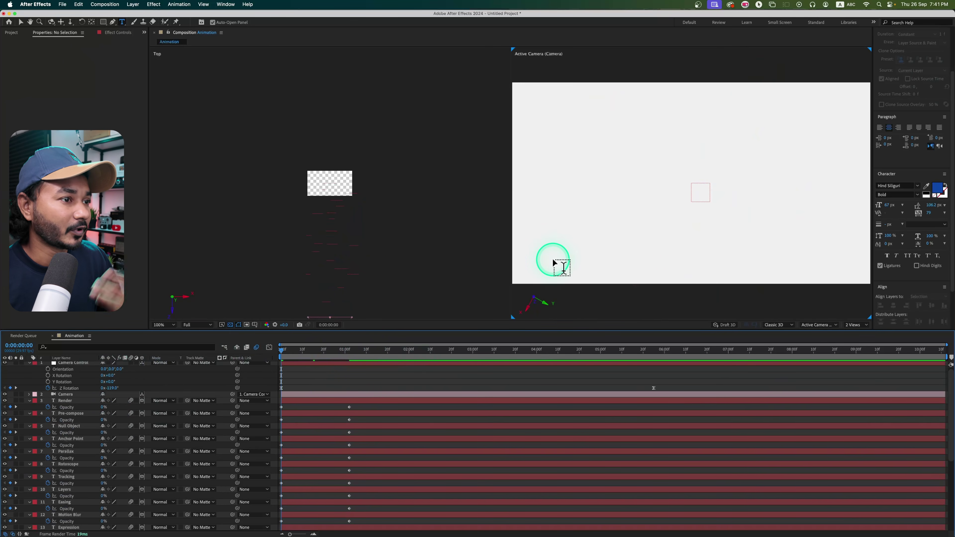
key("space")
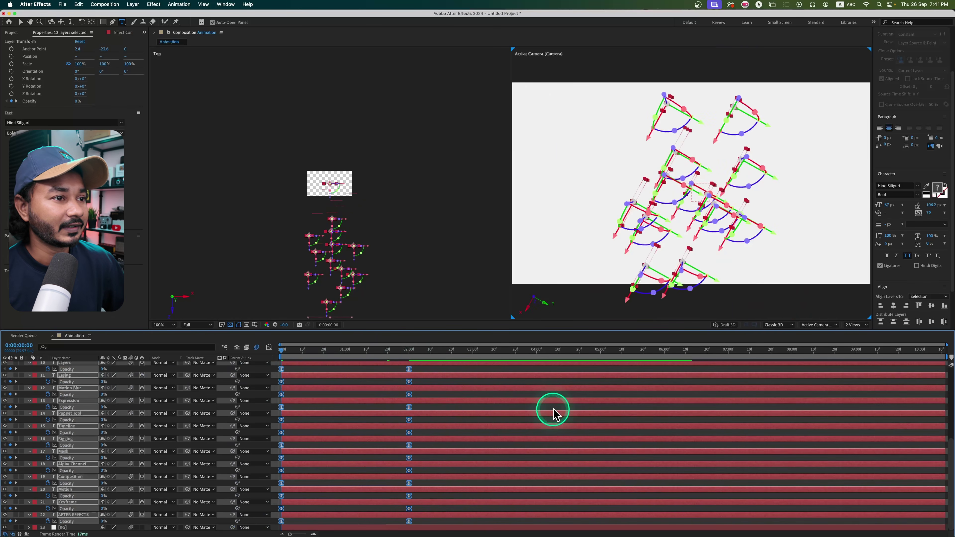
left_click(452, 397)
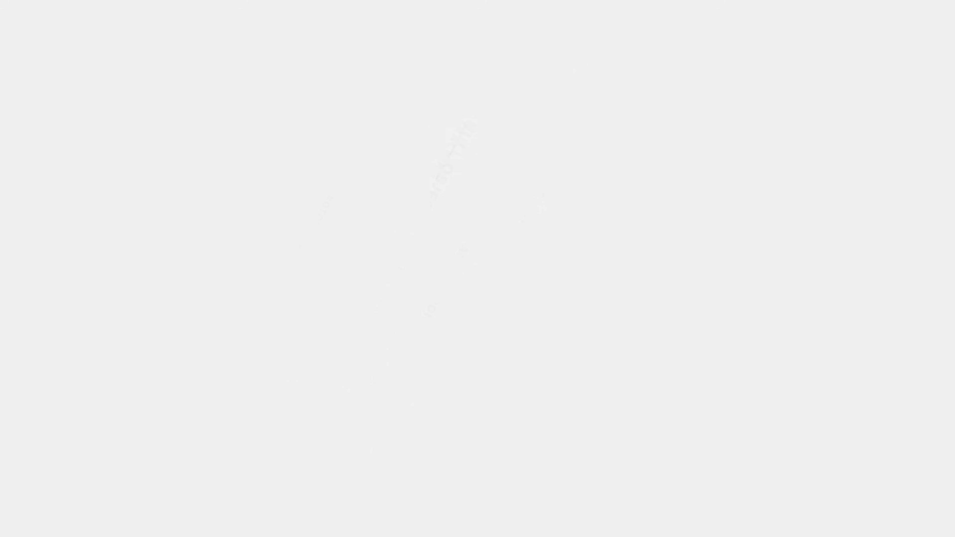